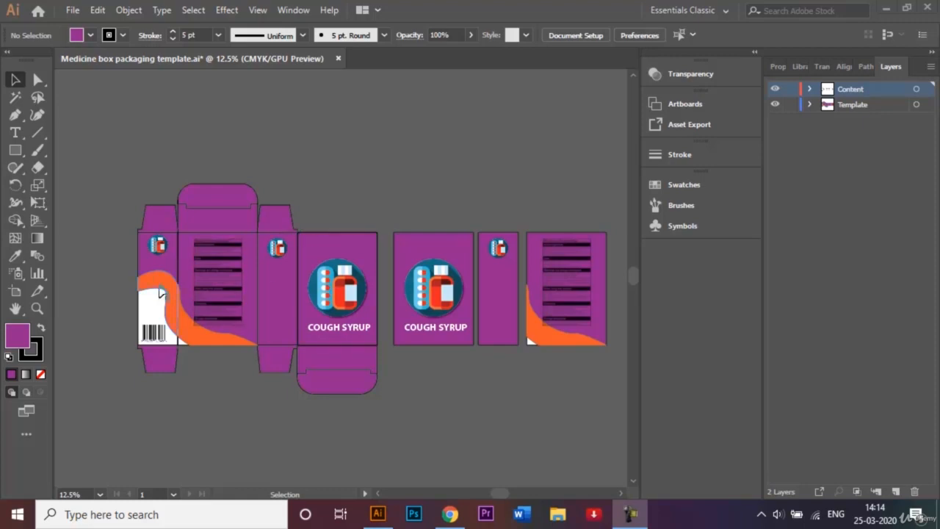
# Copy the left barcode side panel to the right end of the separate panel row
pyautogui.click(122, 244)
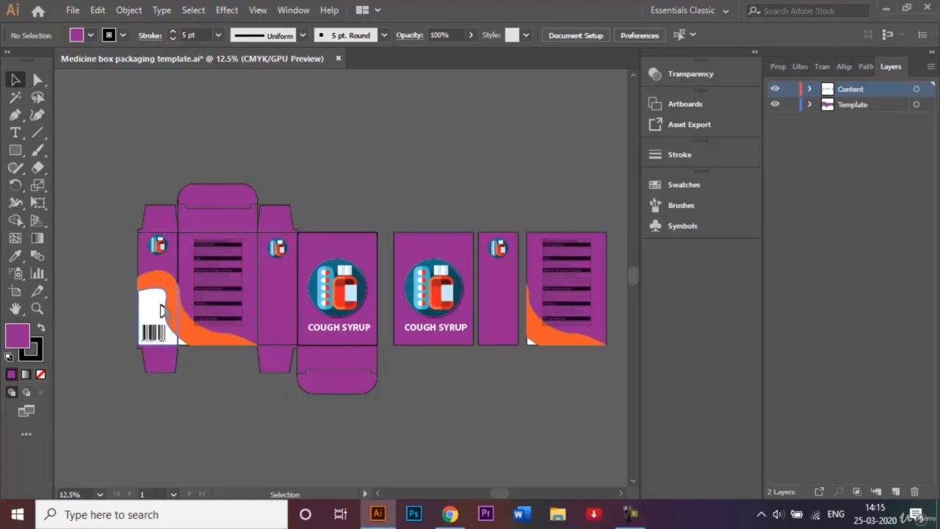
pyautogui.moveTo(124, 242); pyautogui.dragTo(176, 343)
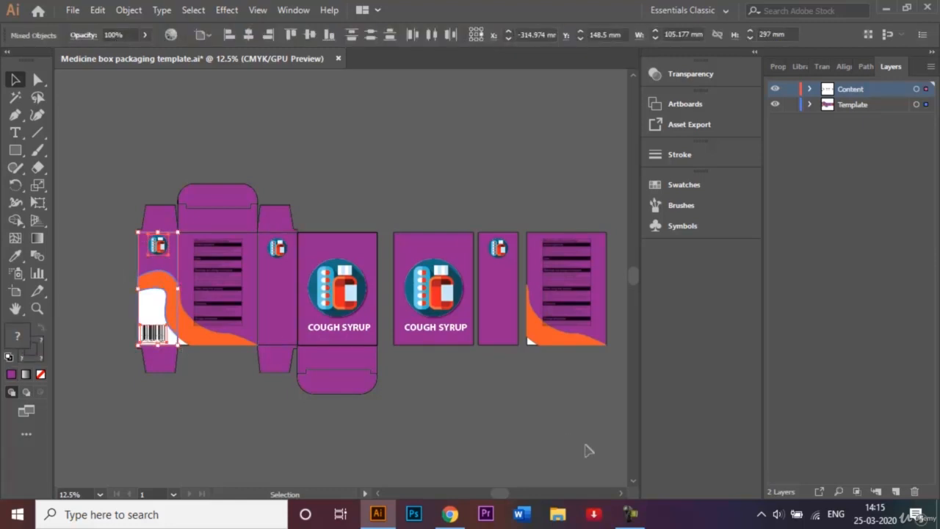
pyautogui.click(621, 494)
pyautogui.click(621, 494)
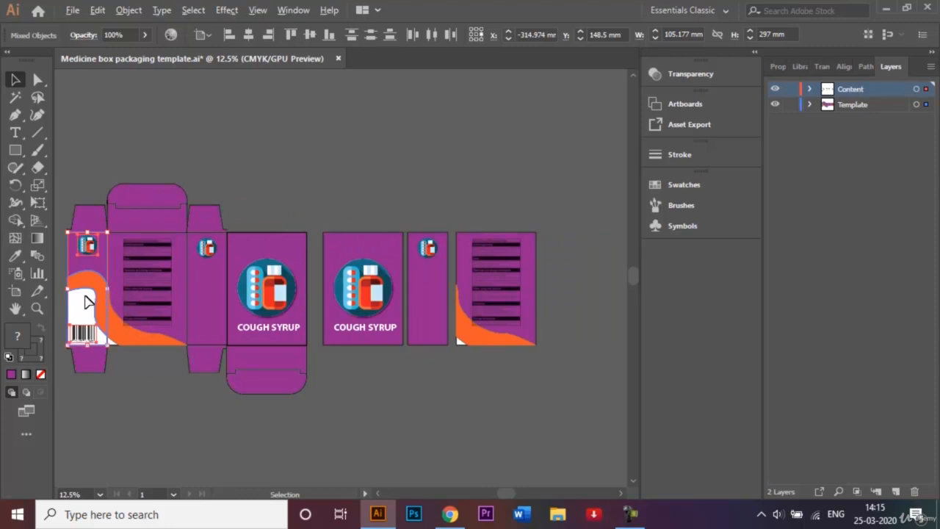
pyautogui.moveTo(86, 299); pyautogui.dragTo(564, 301)
pyautogui.click(532, 169)
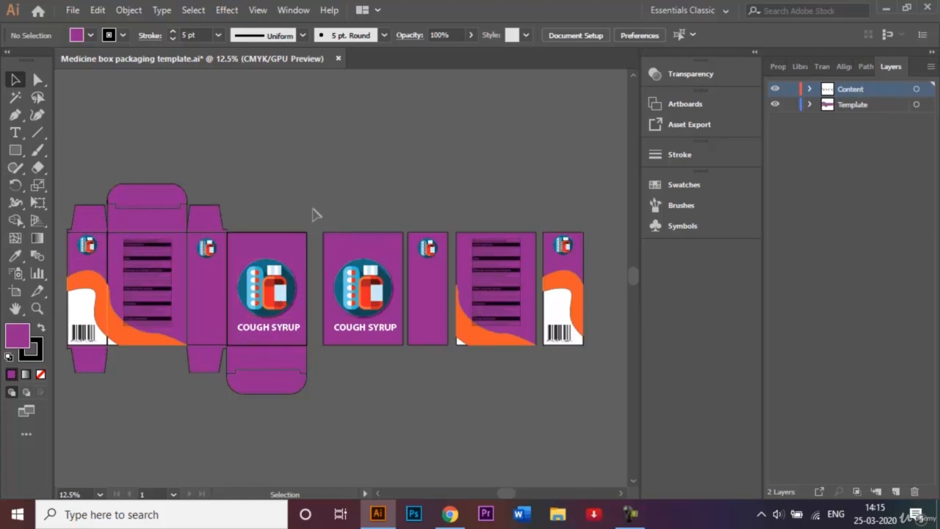
# Group all elements of the separate front Cough Syrup panel
pyautogui.click(386, 350)
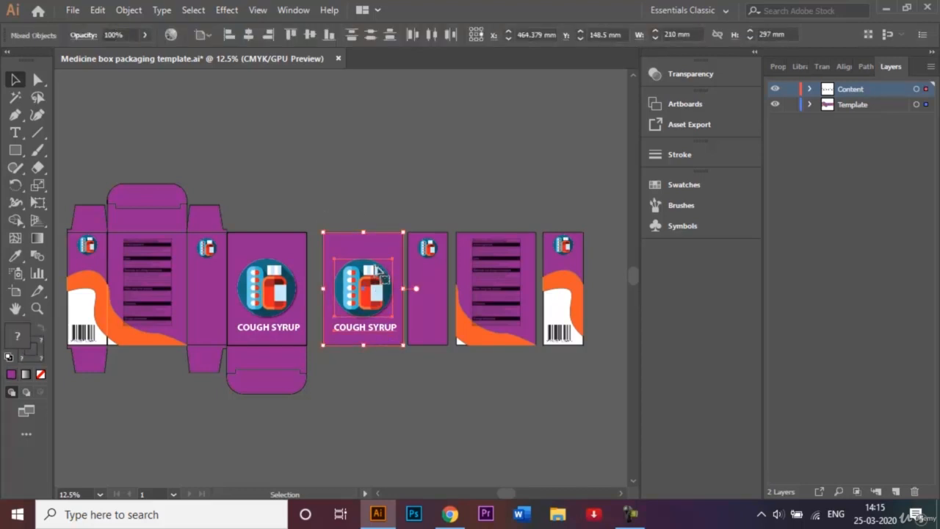
pyautogui.rightClick(375, 261)
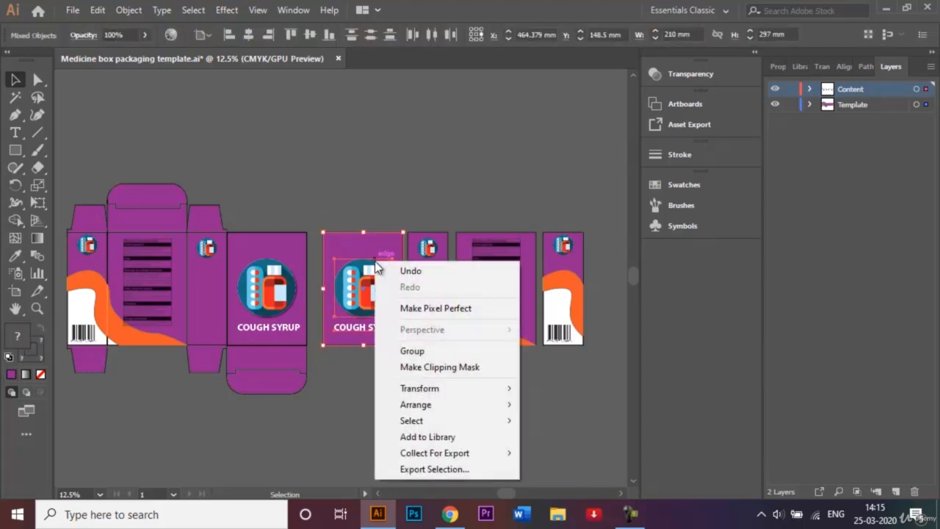
pyautogui.click(434, 350)
pyautogui.click(430, 191)
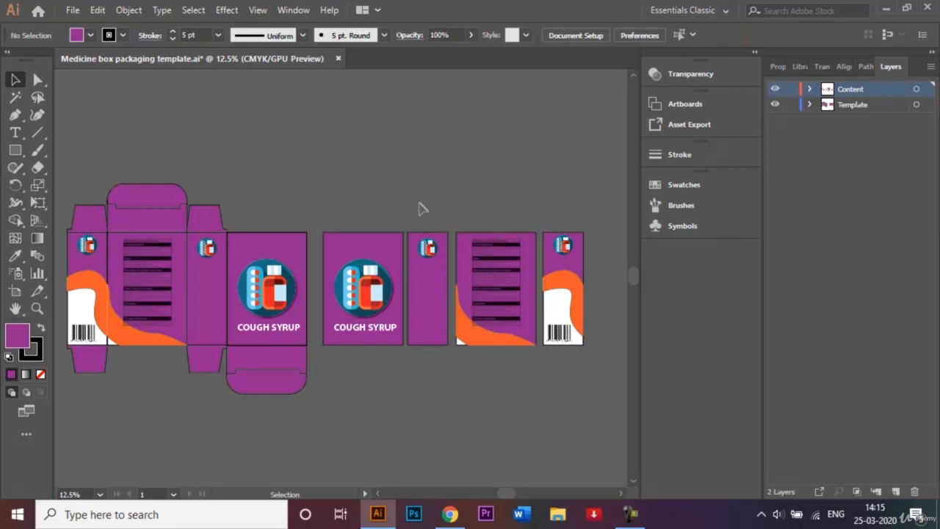
# Group the elements of the narrow side panel with the small logo
pyautogui.click(438, 290)
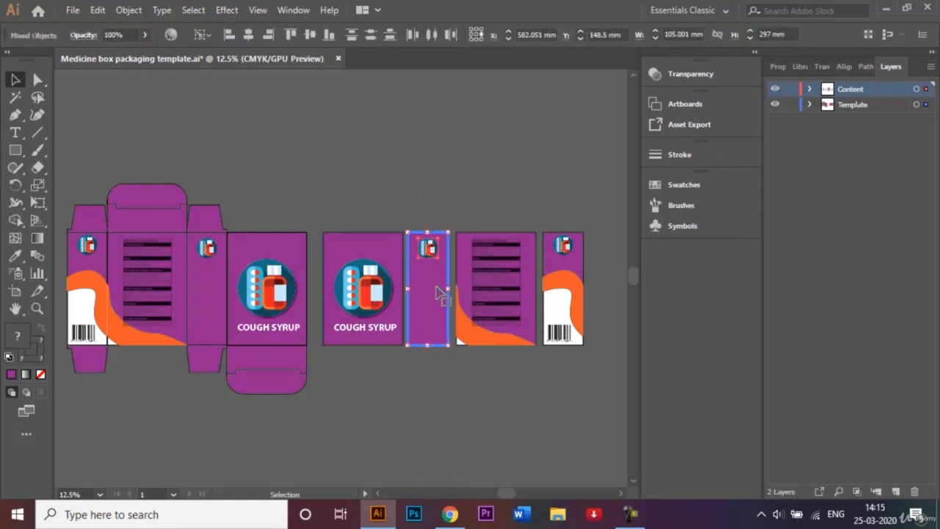
pyautogui.click(429, 160)
pyautogui.click(435, 280)
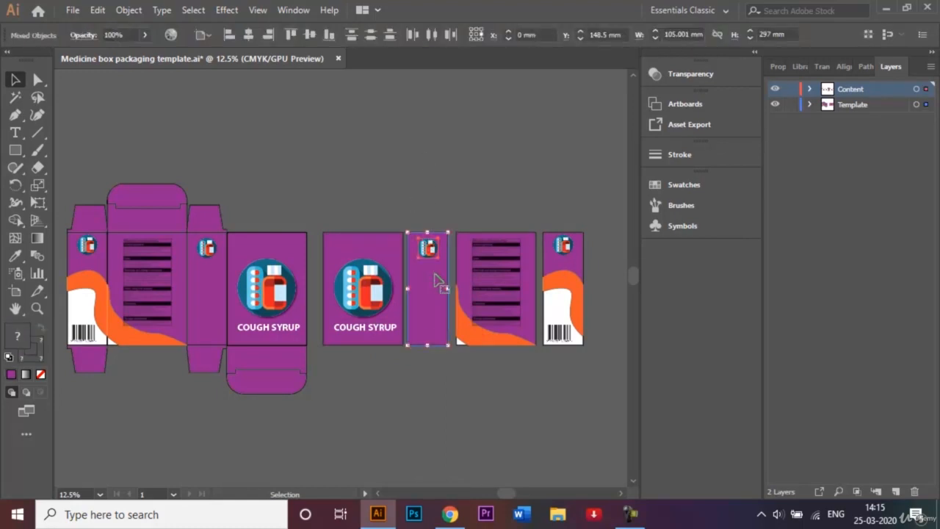
pyautogui.rightClick(434, 274)
pyautogui.click(490, 363)
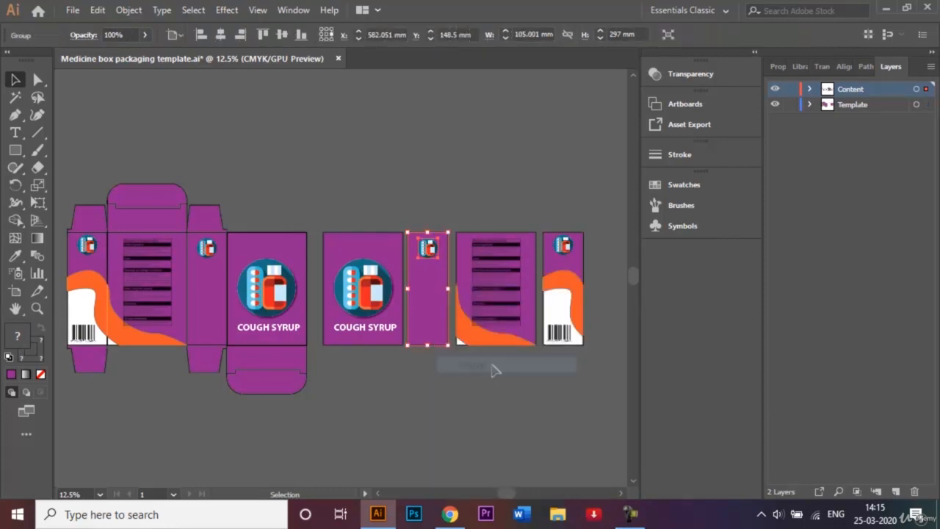
# Select all elements of the back panel with the text lines and group them
pyautogui.click(463, 200)
pyautogui.moveTo(463, 201); pyautogui.dragTo(504, 394)
pyautogui.rightClick(499, 319)
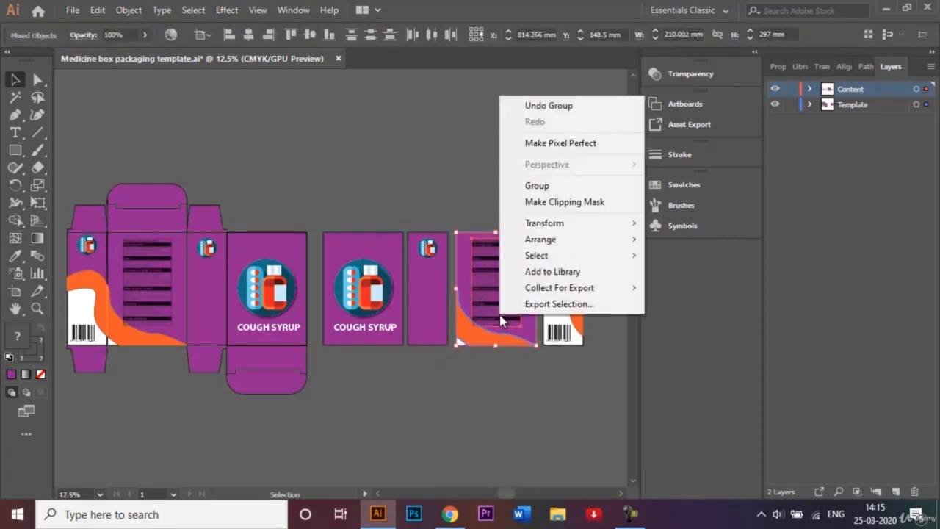
pyautogui.click(569, 186)
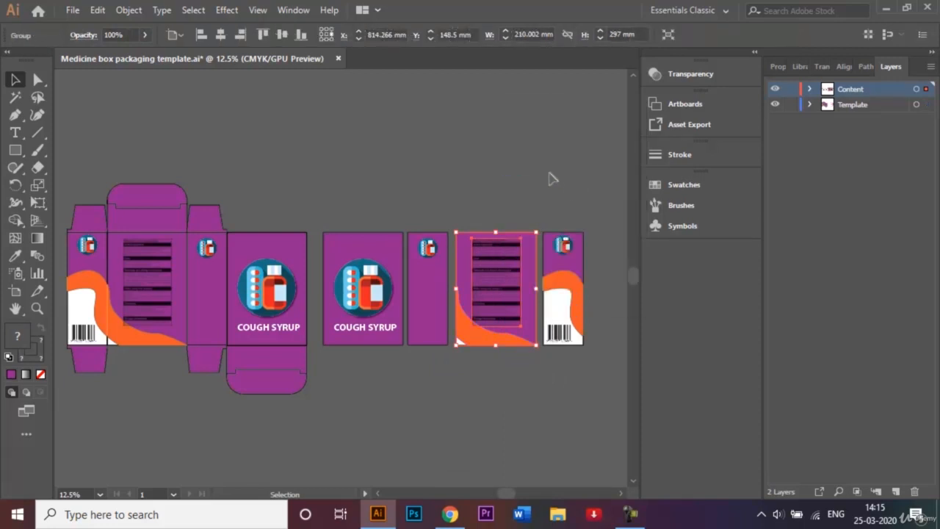
pyautogui.click(560, 197)
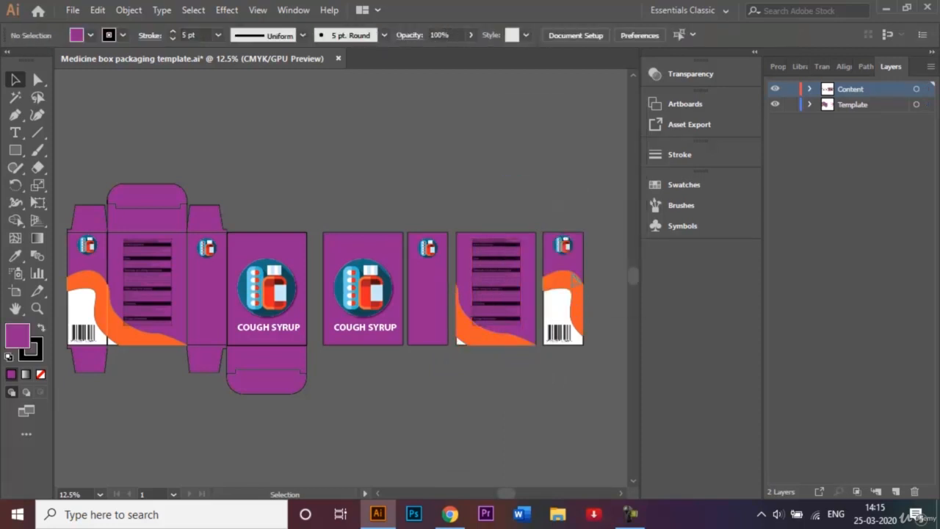
# Select the copied barcode side panel's elements and group them
pyautogui.moveTo(583, 379); pyautogui.dragTo(588, 323)
pyautogui.rightClick(564, 304)
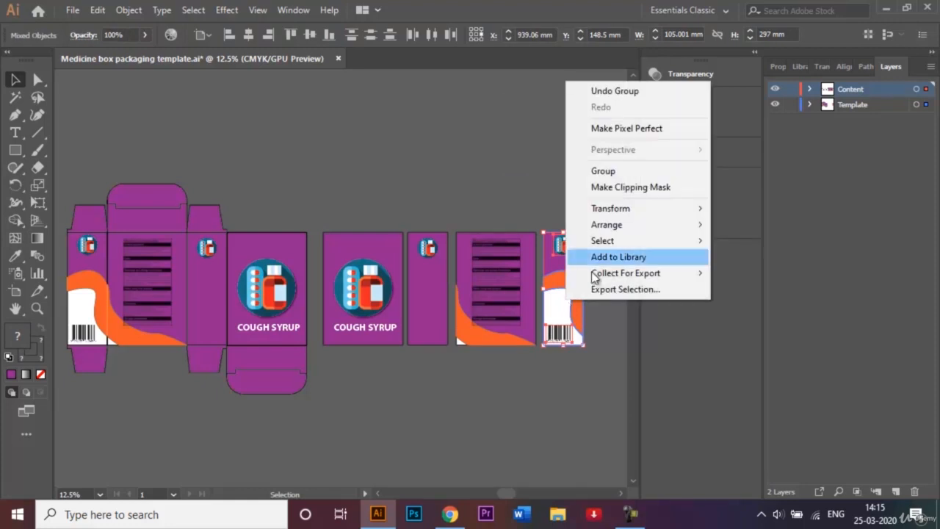
pyautogui.click(603, 170)
pyautogui.click(523, 148)
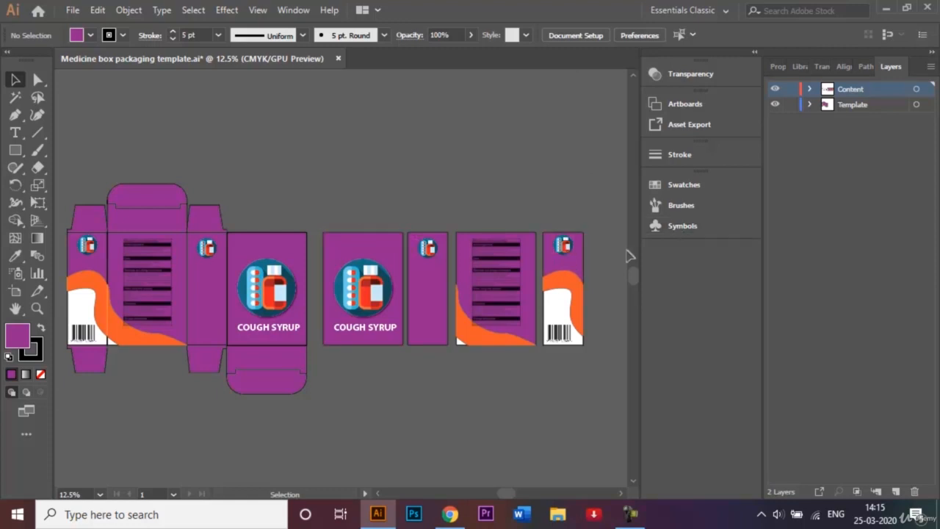
# Open the Symbols panel
pyautogui.click(686, 225)
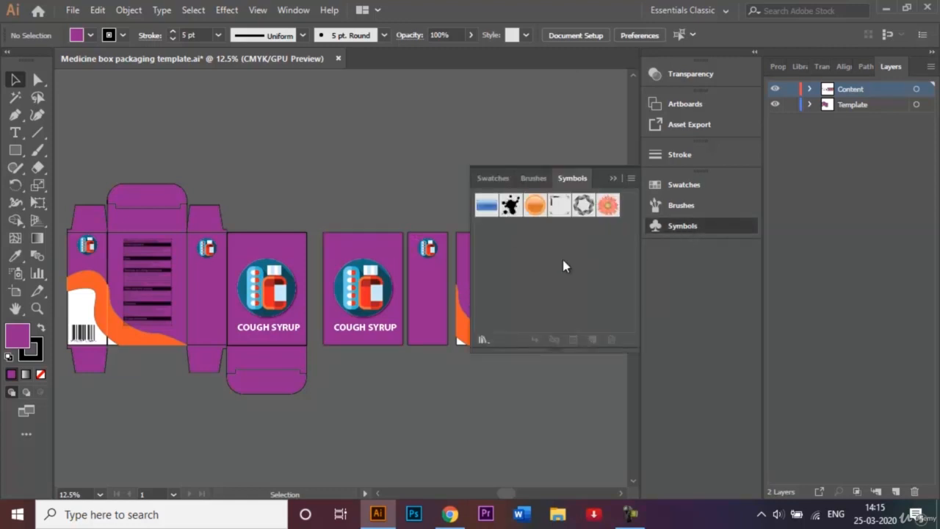
pyautogui.click(613, 179)
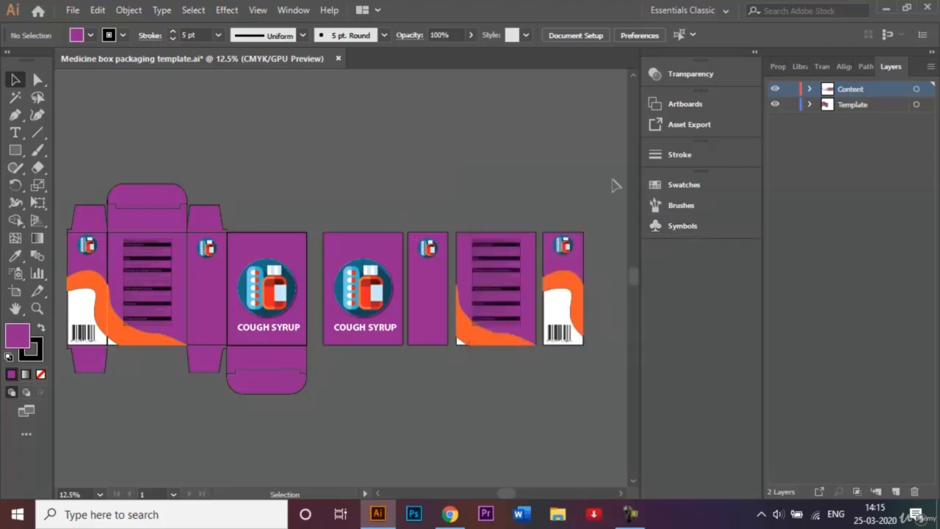
pyautogui.click(293, 10)
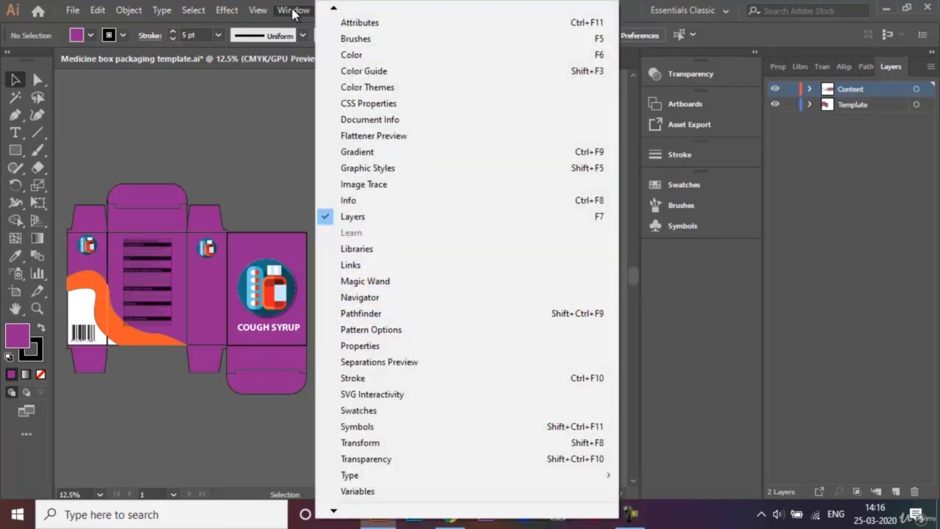
pyautogui.click(432, 426)
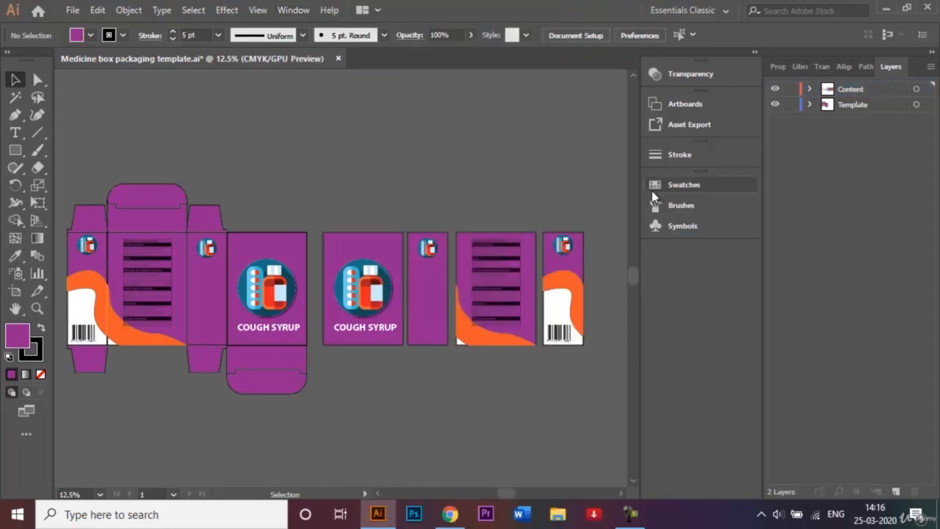
pyautogui.click(691, 233)
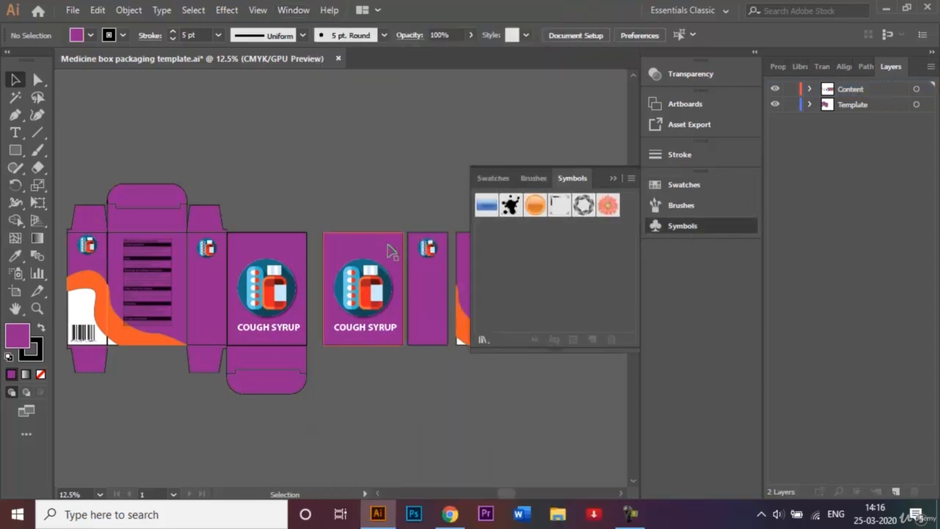
# Save the front panel group as a symbol named Frontside Symbol, then delete the panel from the canvas
pyautogui.moveTo(391, 252); pyautogui.dragTo(516, 237)
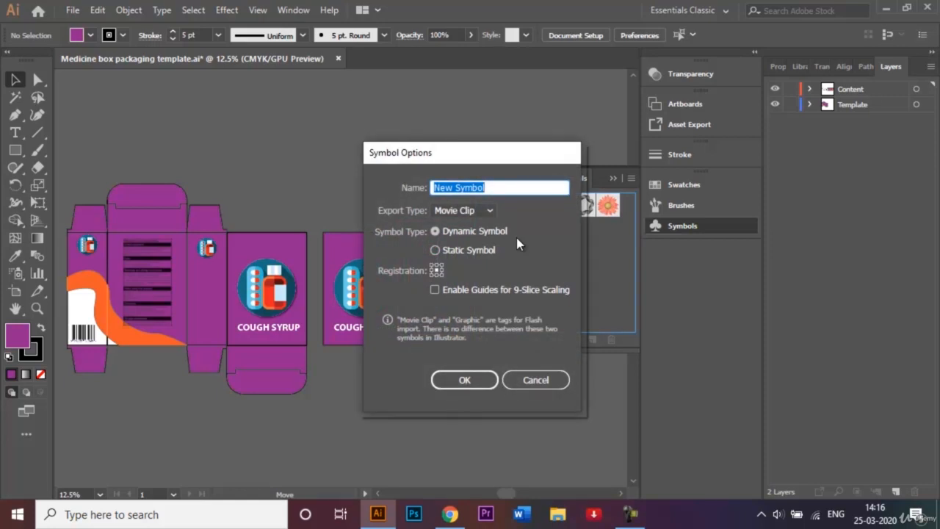
pyautogui.rightClick(453, 187)
pyautogui.click(453, 188)
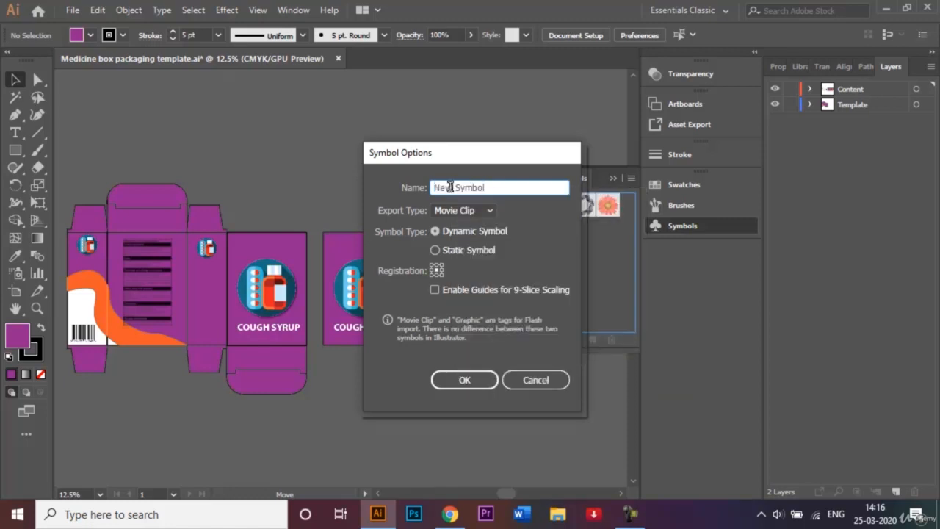
pyautogui.press('BackSpace')
pyautogui.press('BackSpace')
pyautogui.press('BackSpace')
pyautogui.press('BackSpace')
pyautogui.write('Front Lid')
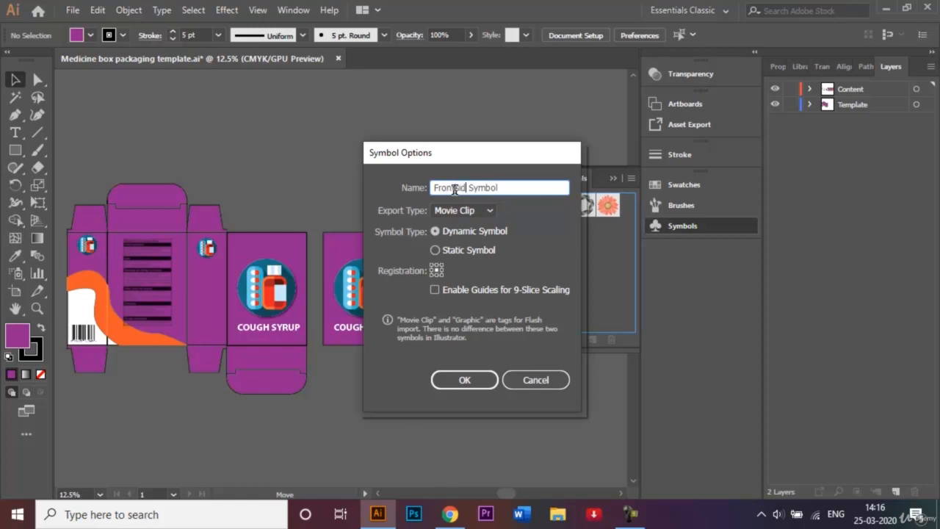
pyautogui.press('BackSpace')
pyautogui.press('BackSpace')
pyautogui.press('BackSpace')
pyautogui.press('BackSpace')
pyautogui.write('side')
pyautogui.click(465, 379)
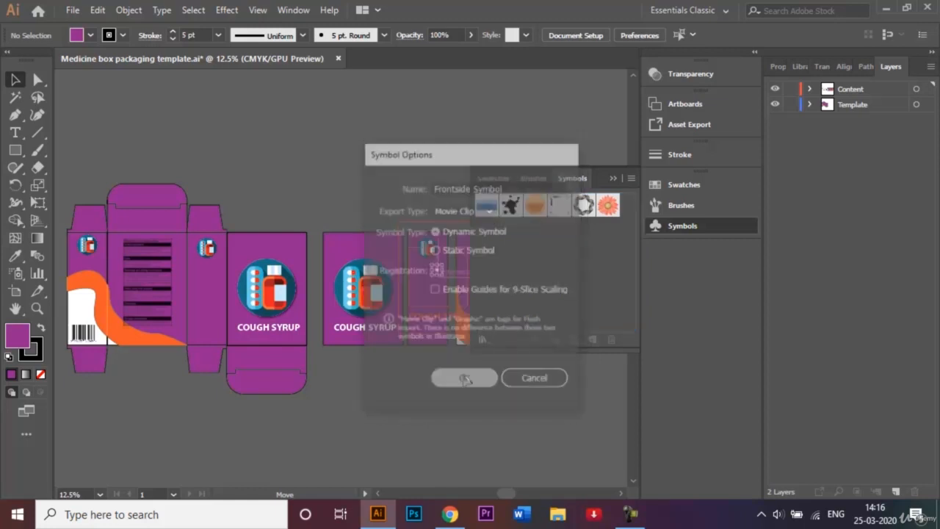
pyautogui.press('Delete')
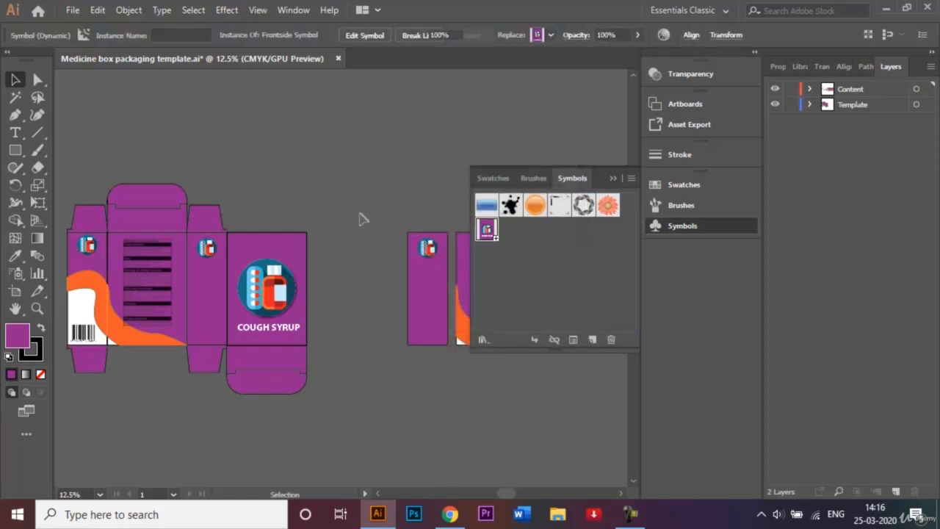
# Save the narrow side panel as a symbol named Side 1 Symbol, then delete it from the canvas
pyautogui.click(445, 309)
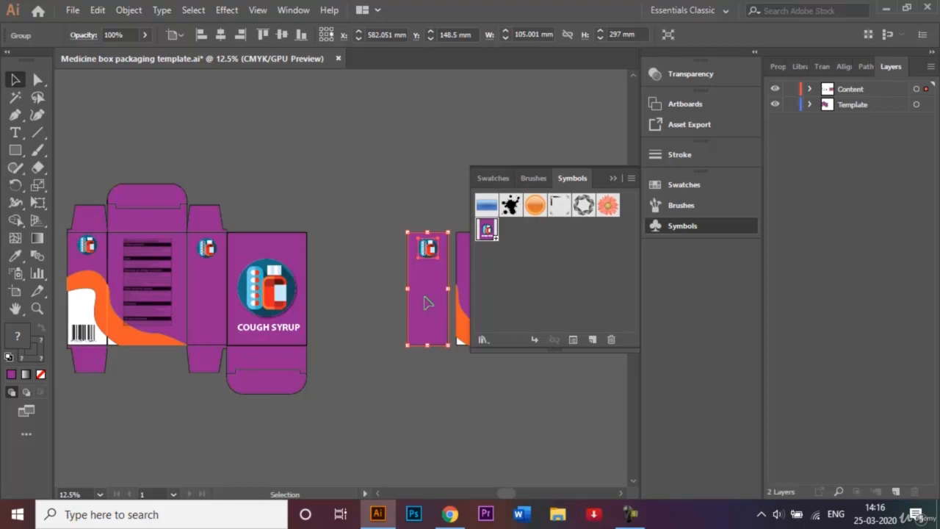
pyautogui.moveTo(429, 302); pyautogui.dragTo(534, 263)
pyautogui.press('BackSpace')
pyautogui.write('S')
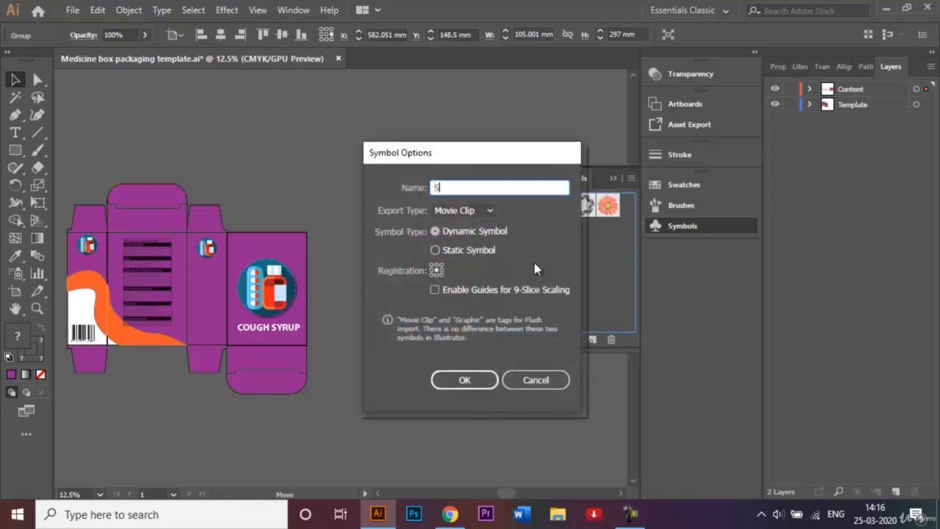
pyautogui.write('ide 1 Symbol')
pyautogui.click(472, 381)
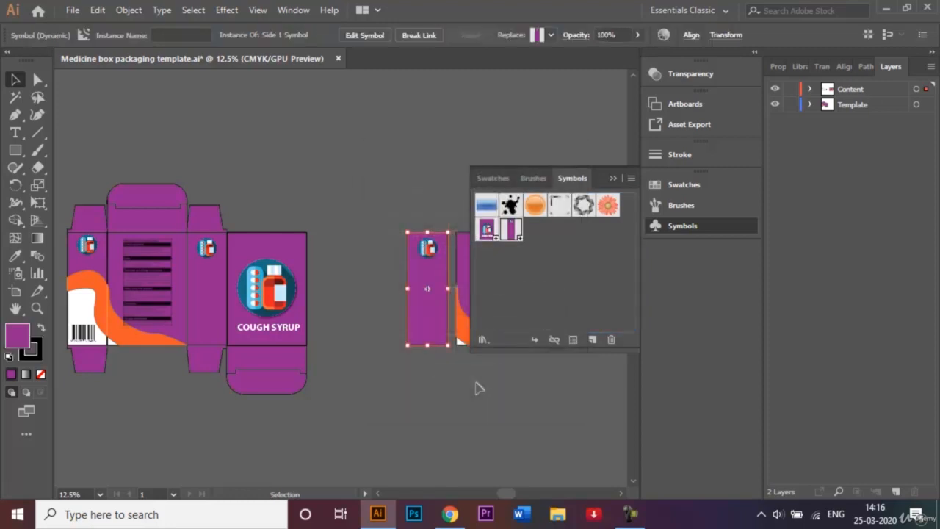
pyautogui.click(612, 179)
pyautogui.press('Delete')
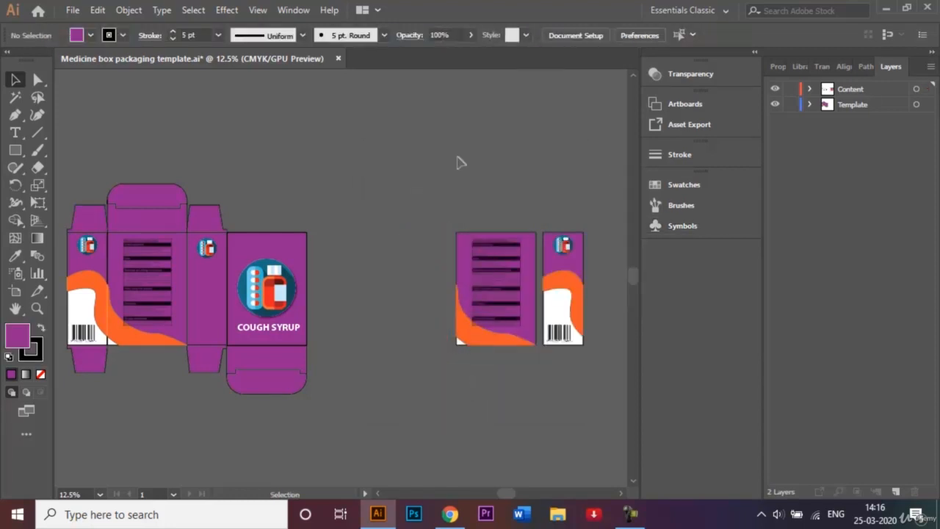
# Move the back panel and barcode side panel left into the freed space, keeping the Symbols panel open
pyautogui.moveTo(593, 353)
pyautogui.mouseDown()
pyautogui.moveTo(393, 235)
pyautogui.moveTo(356, 266)
pyautogui.moveTo(354, 288)
pyautogui.mouseUp()
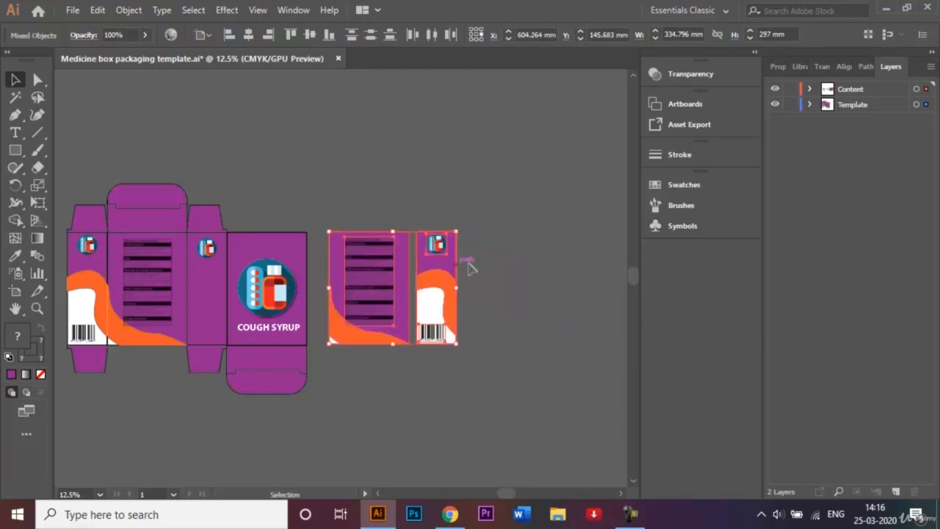
pyautogui.click(694, 185)
pyautogui.click(616, 177)
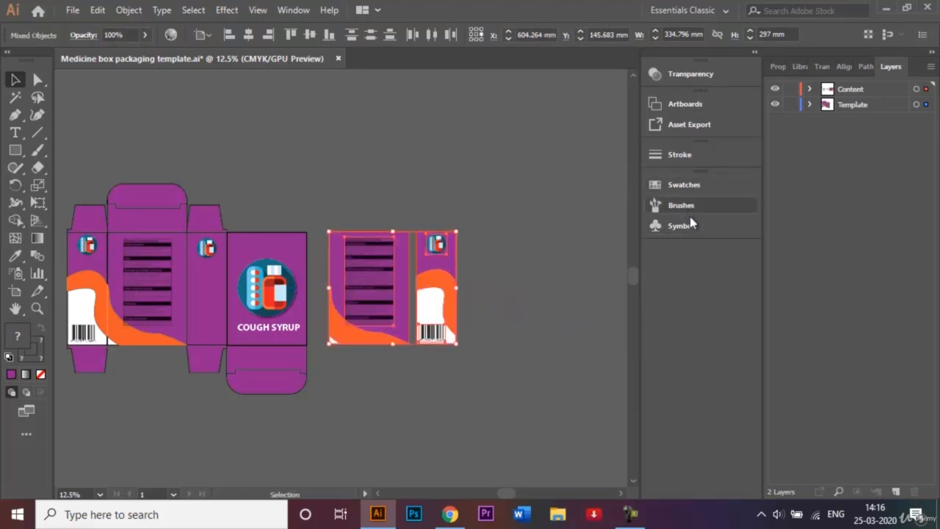
pyautogui.click(510, 153)
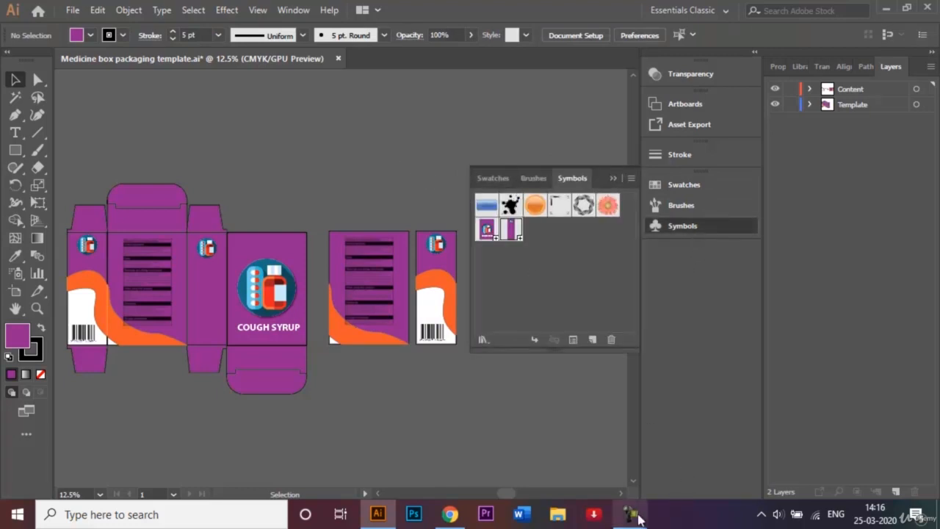
pyautogui.click(870, 448)
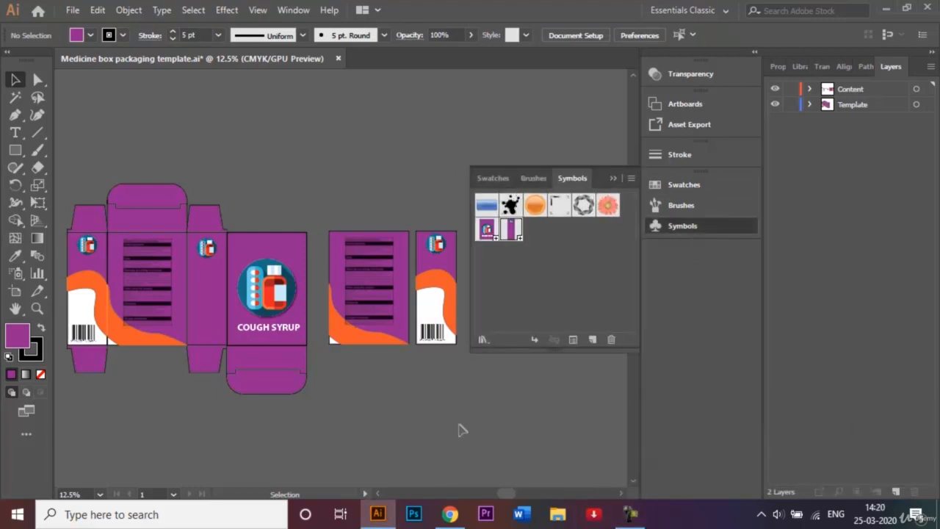
# Save the back panel as a symbol named Back side Symbol, then delete the panel from the canvas
pyautogui.moveTo(358, 257); pyautogui.dragTo(546, 247)
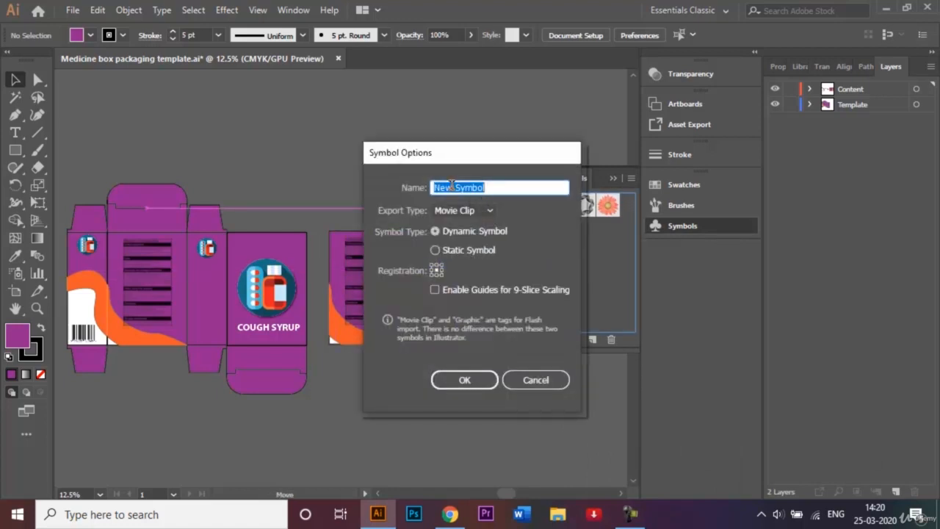
pyautogui.rightClick(451, 187)
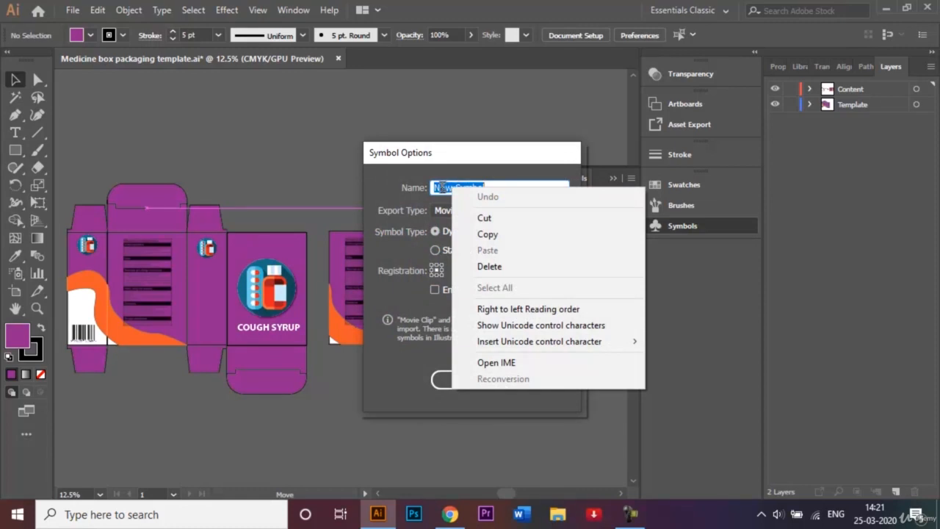
pyautogui.click(452, 186)
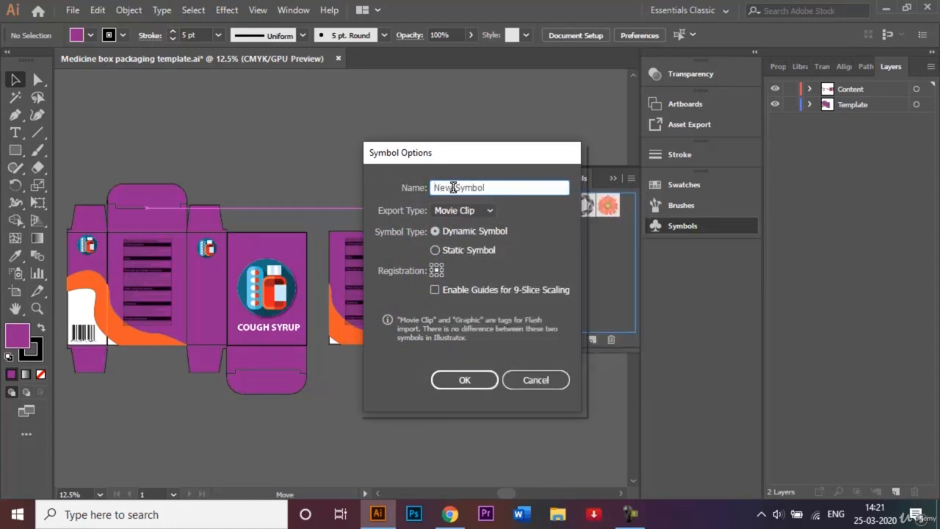
pyautogui.moveTo(455, 187); pyautogui.dragTo(401, 190)
pyautogui.press('BackSpace')
pyautogui.write('BAck')
pyautogui.press('Left')
pyautogui.press('Left')
pyautogui.press('Left')
pyautogui.press('BackSpace')
pyautogui.write('a')
pyautogui.press('Right')
pyautogui.press('Right')
pyautogui.write('side')
pyautogui.click(455, 382)
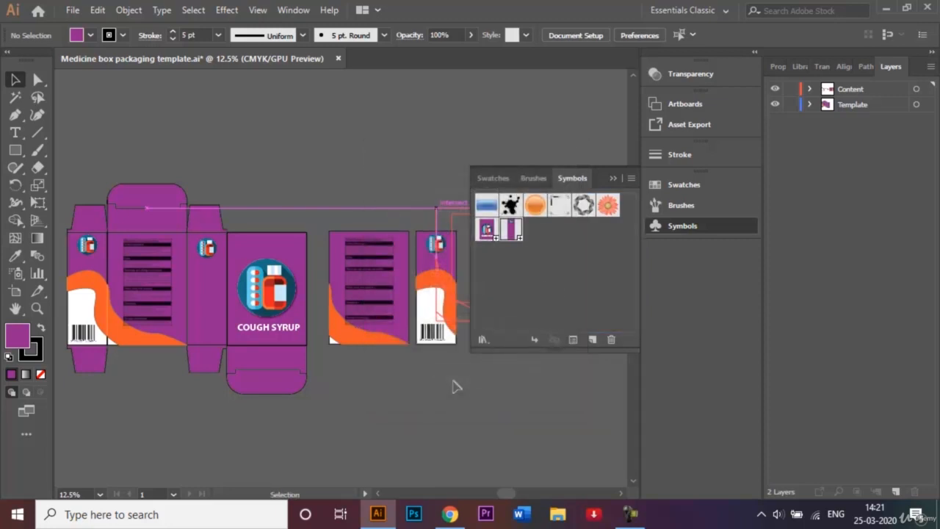
pyautogui.press('Delete')
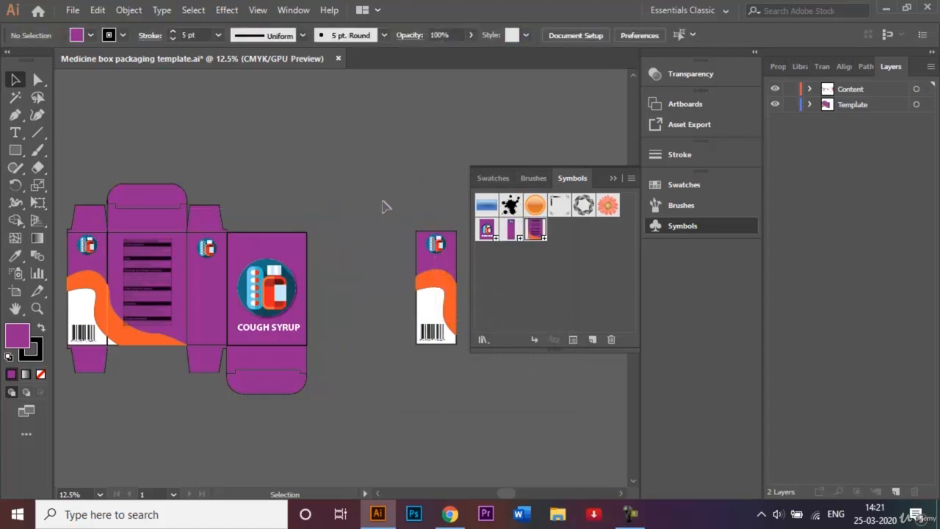
# Save the barcode side panel as a symbol named Side 2 Symbol, collapse the Symbols panel, and delete the panel from the canvas
pyautogui.moveTo(397, 216); pyautogui.dragTo(555, 285)
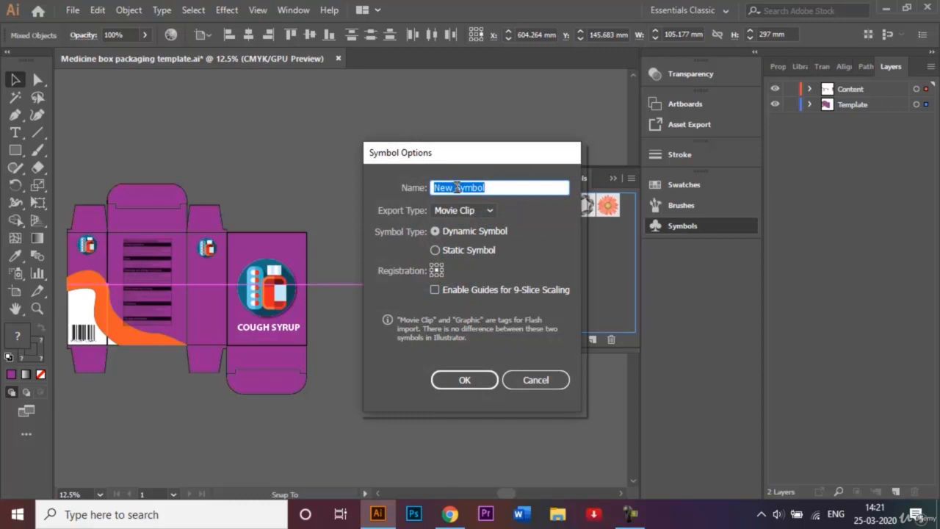
pyautogui.click(455, 188)
pyautogui.doubleClick(448, 187)
pyautogui.press('BackSpace')
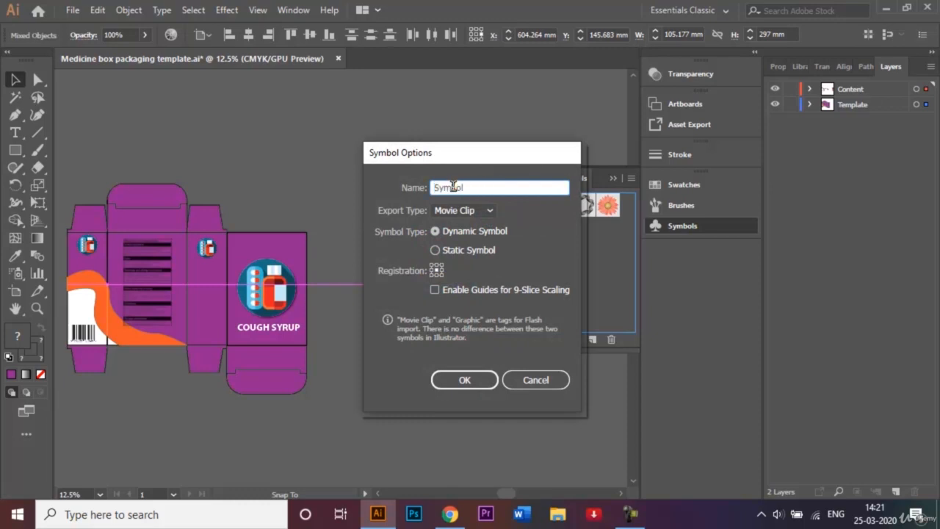
pyautogui.write('Side ')
pyautogui.write('1')
pyautogui.press('Return')
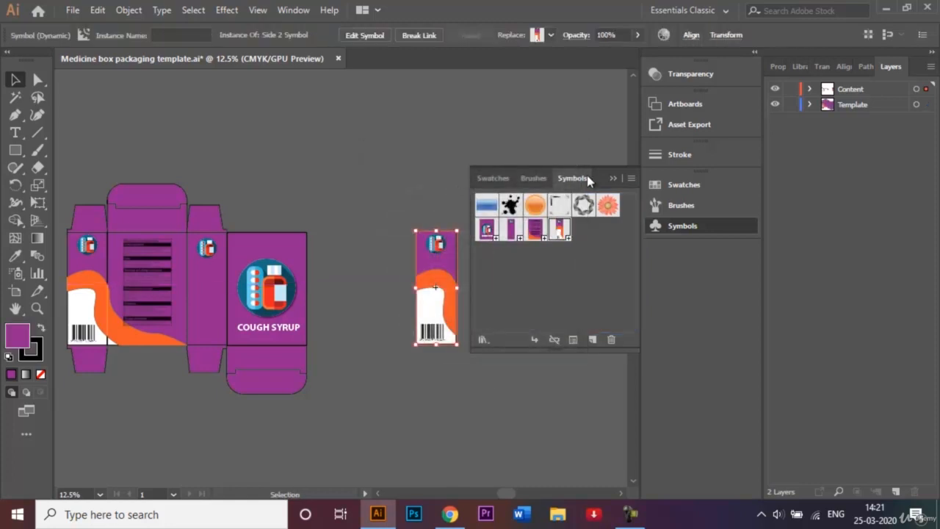
pyautogui.click(614, 178)
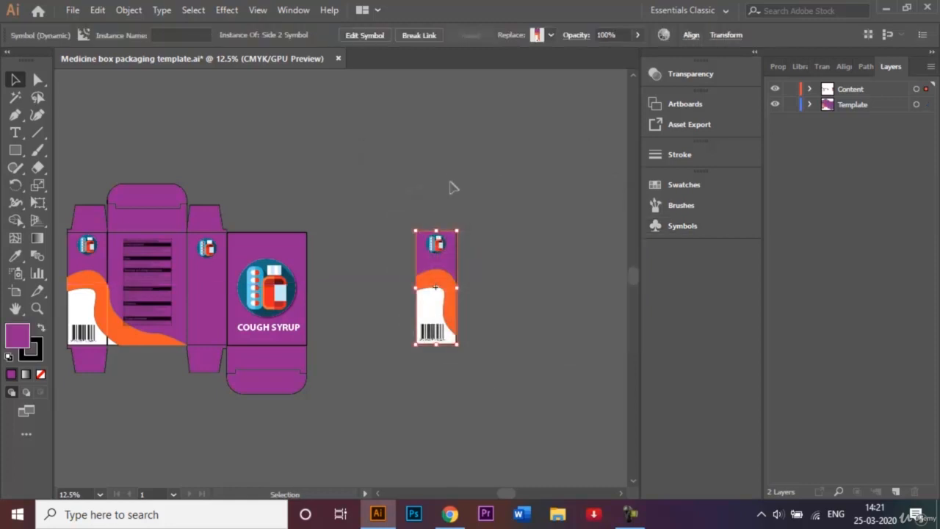
pyautogui.press('Delete')
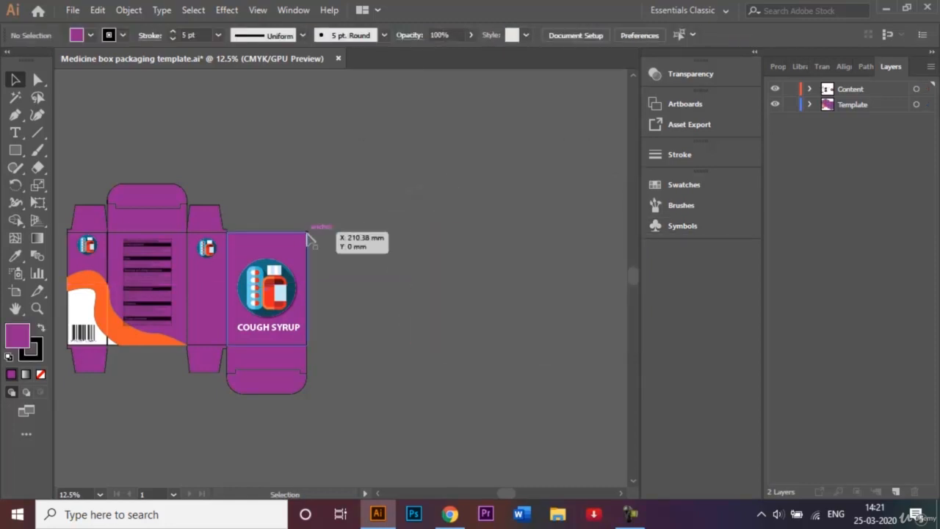
pyautogui.click(290, 252)
pyautogui.moveTo(289, 252); pyautogui.dragTo(411, 246)
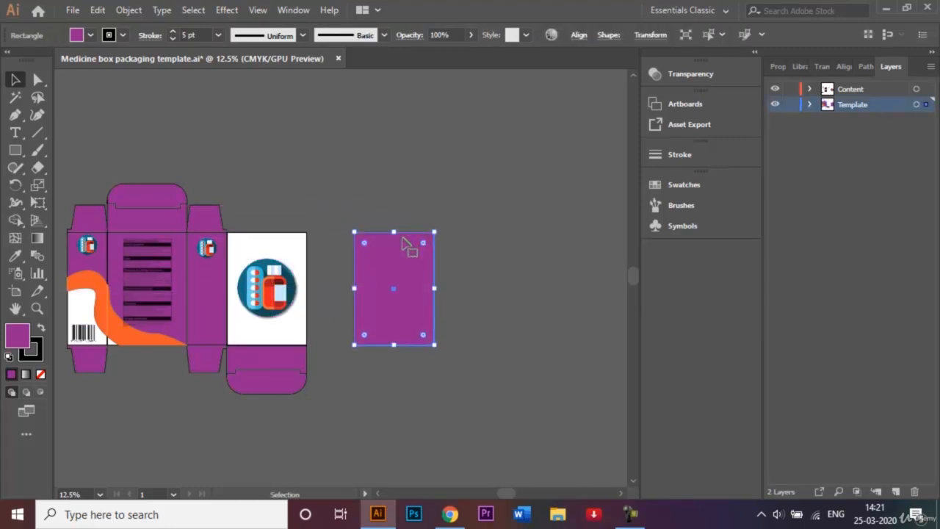
pyautogui.hotkey('ctrl', 'z')
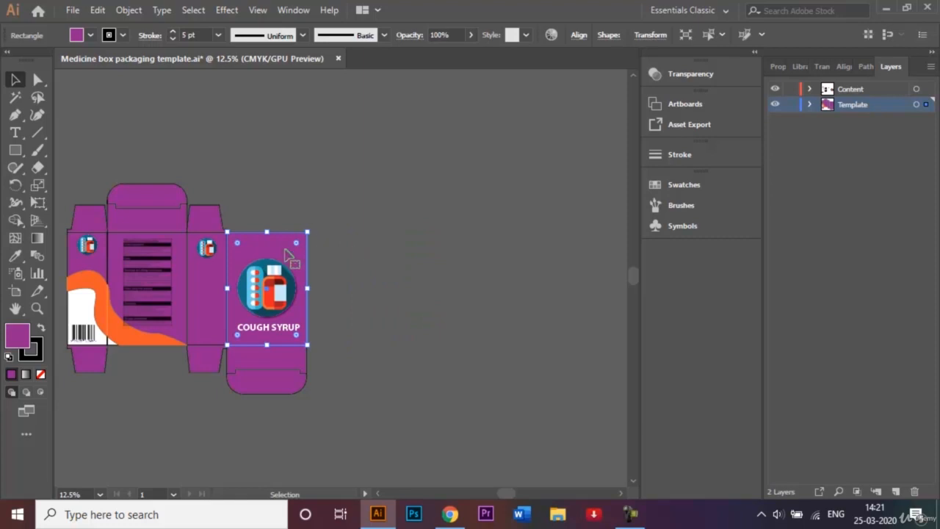
# Duplicate the front panel's purple rectangle into the empty space on the right and set its stroke to None
pyautogui.moveTo(287, 252); pyautogui.dragTo(405, 248)
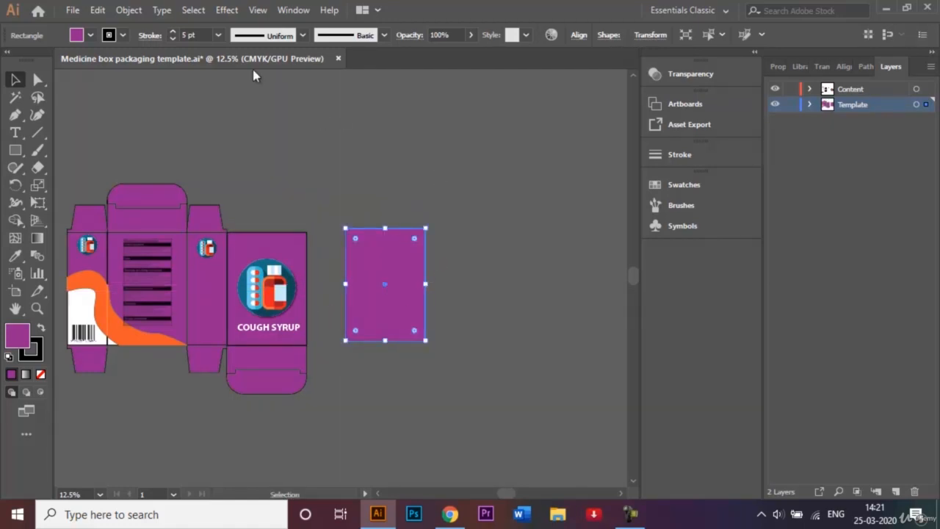
pyautogui.click(123, 35)
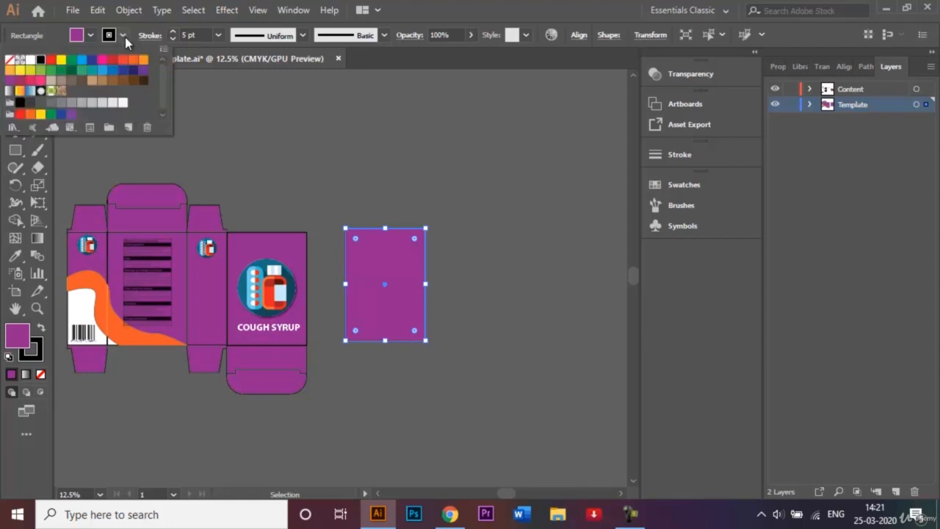
pyautogui.click(12, 67)
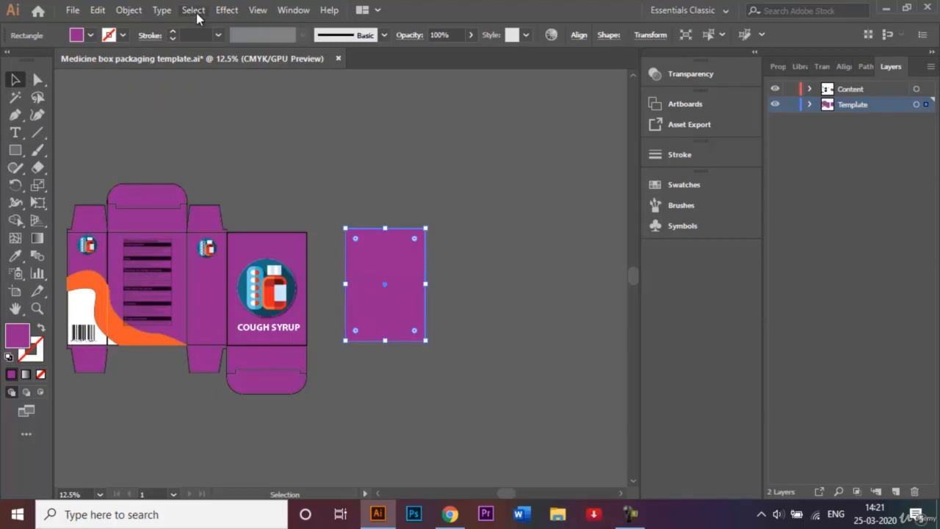
# Select and delete the medicine information image from the back panel of the dieline
pyautogui.click(180, 250)
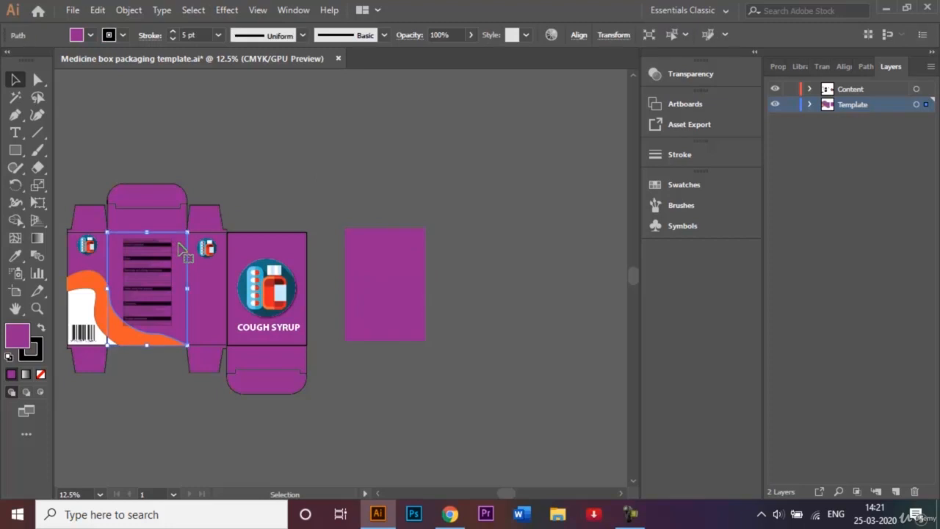
pyautogui.keyDown('shift'); pyautogui.click(123, 338); pyautogui.keyUp('shift')
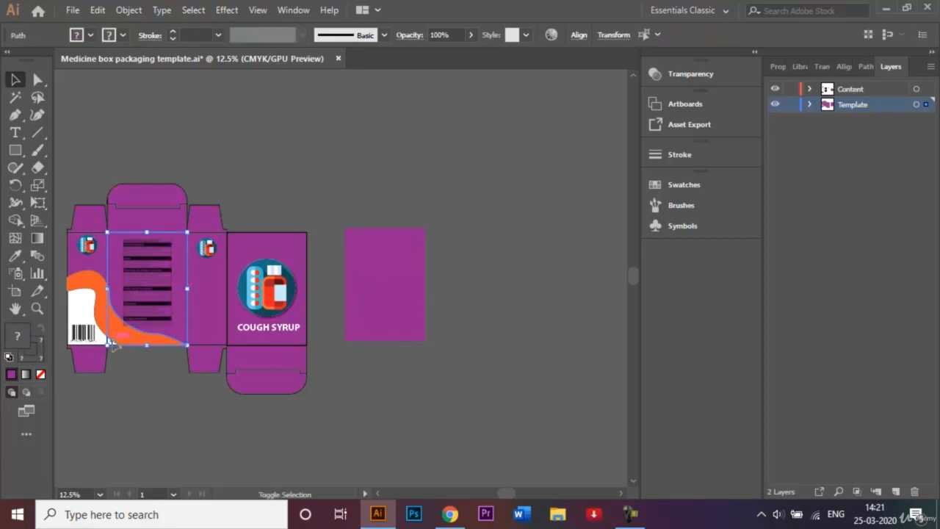
pyautogui.click(149, 382)
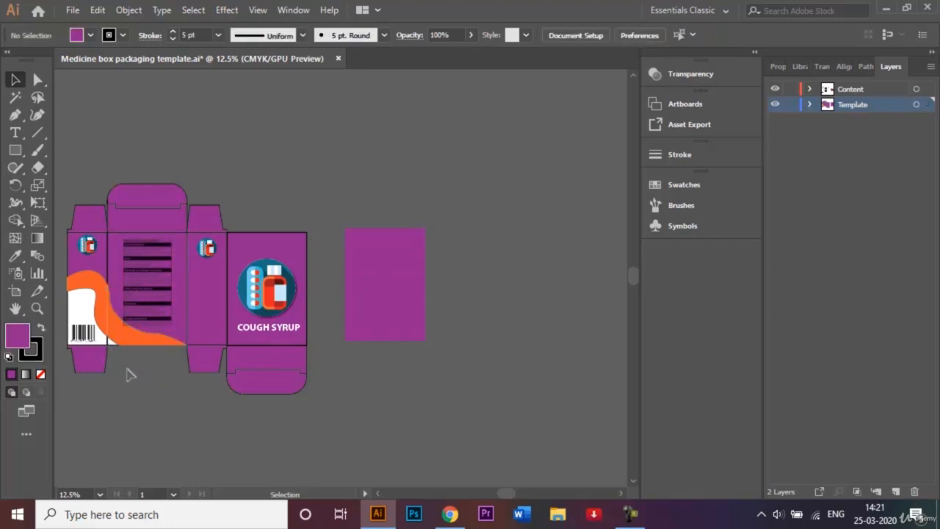
pyautogui.click(112, 329)
pyautogui.keyDown('shift'); pyautogui.click(149, 320); pyautogui.keyUp('shift')
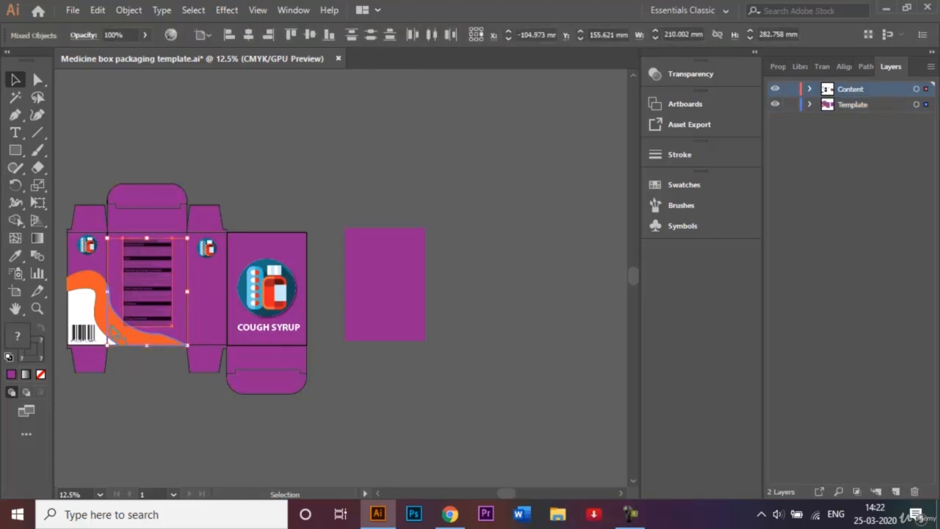
pyautogui.click(237, 185)
pyautogui.click(164, 254)
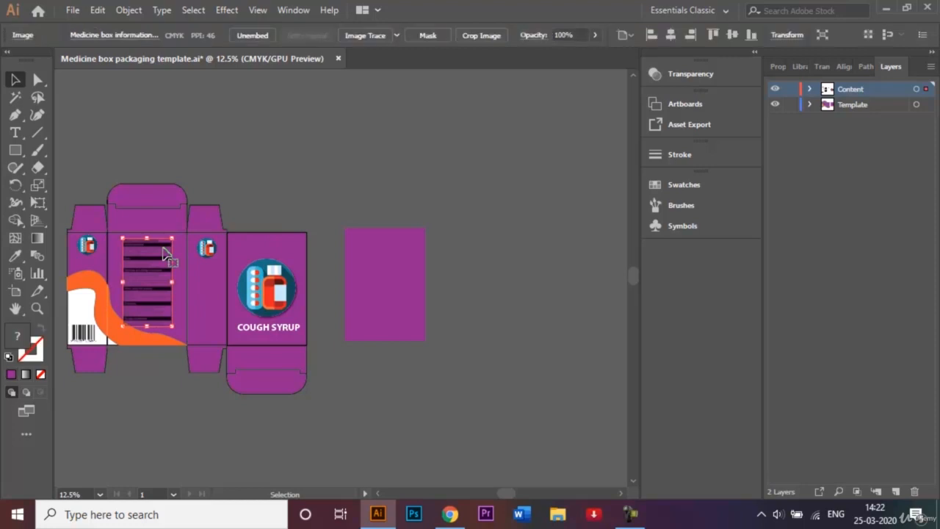
pyautogui.press('Delete')
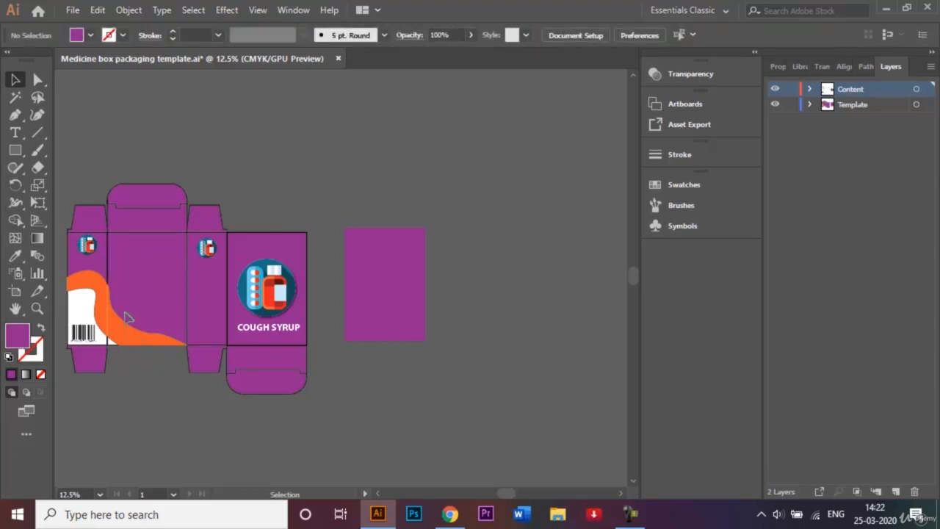
pyautogui.click(118, 292)
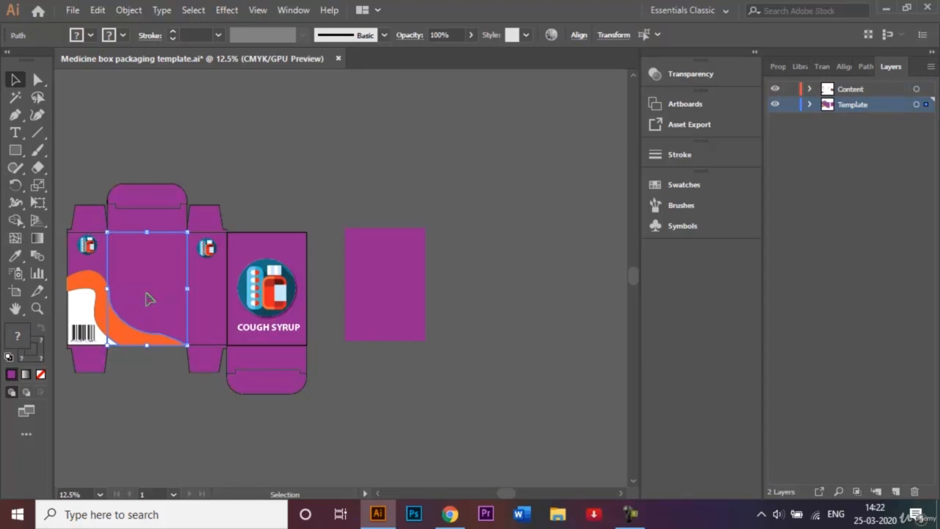
pyautogui.moveTo(147, 299); pyautogui.dragTo(479, 289)
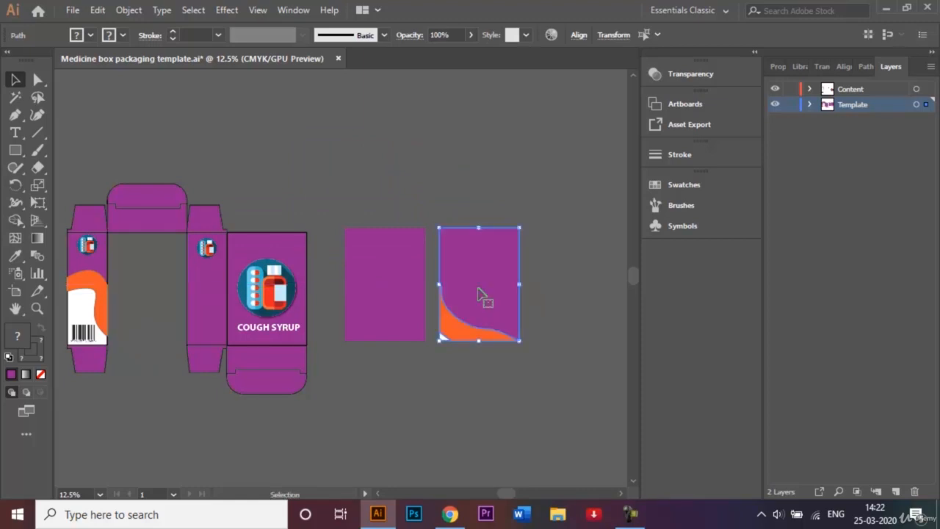
pyautogui.press('a')
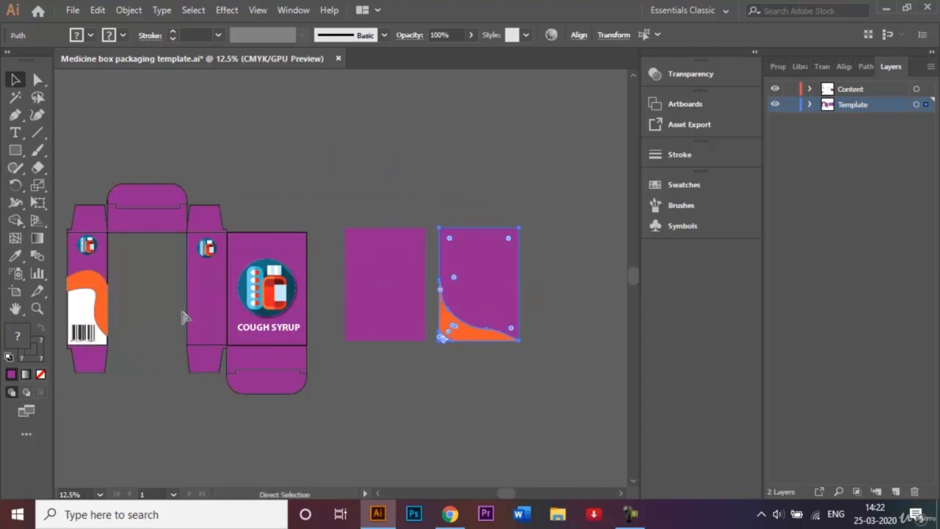
pyautogui.hotkey('ctrl', 'z')
# Duplicate the back panel's purple rectangle with the orange wave to the right and set its stroke to None
pyautogui.moveTo(162, 286); pyautogui.dragTo(489, 274)
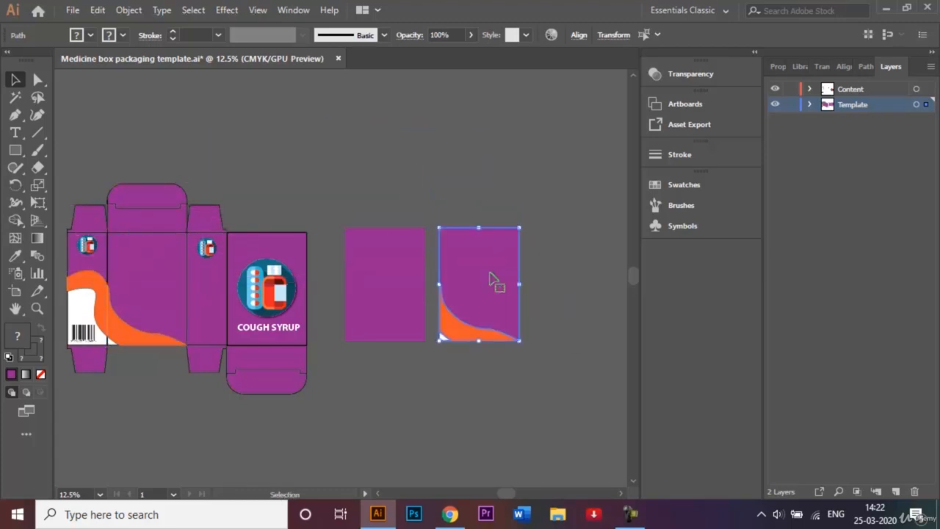
pyautogui.click(474, 194)
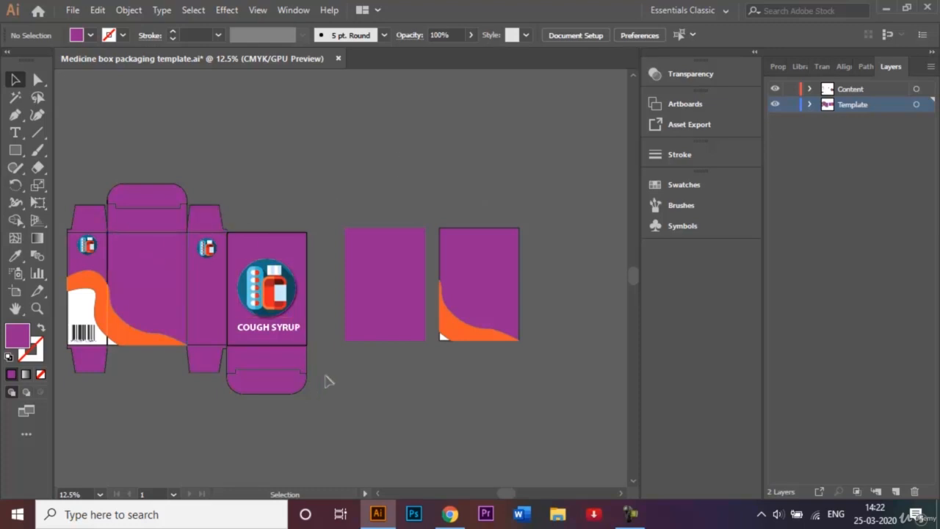
pyautogui.moveTo(437, 199); pyautogui.dragTo(530, 379)
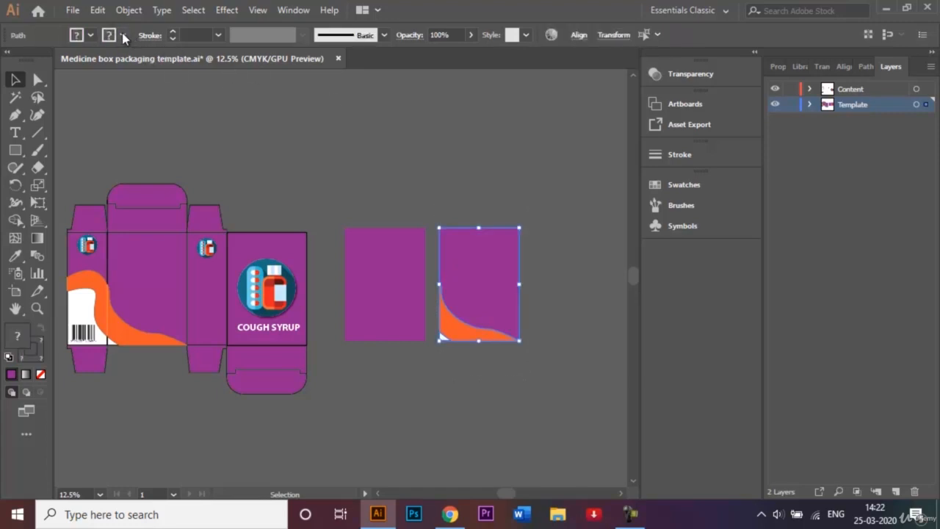
pyautogui.click(122, 34)
pyautogui.click(9, 62)
pyautogui.click(367, 146)
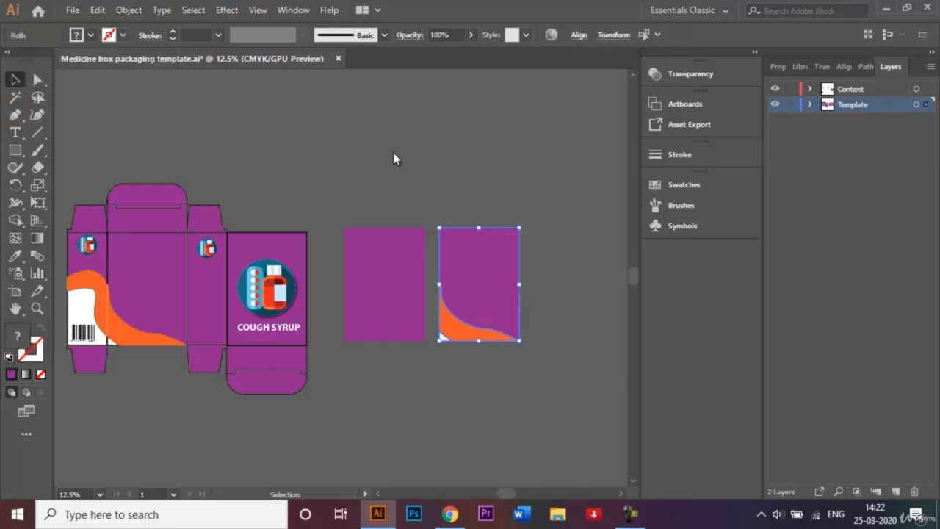
pyautogui.click(507, 202)
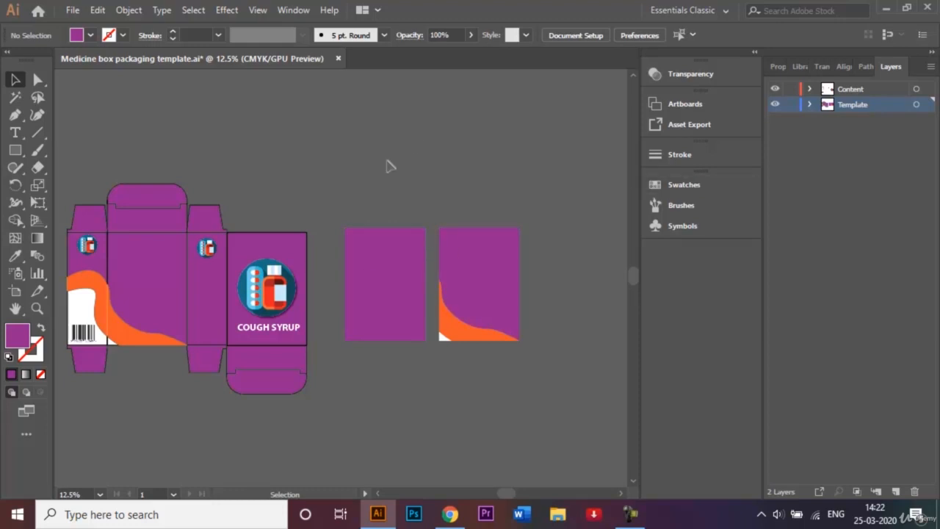
# Open 3D Extrude & Bevel for the plain purple rectangle copy and rotate the cube to -10°, -40°, 9°
pyautogui.click(382, 266)
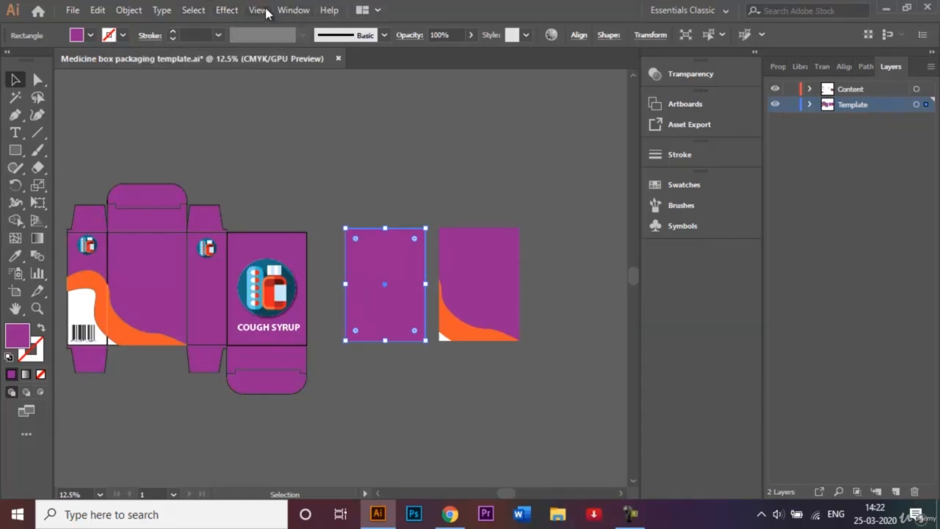
pyautogui.click(227, 10)
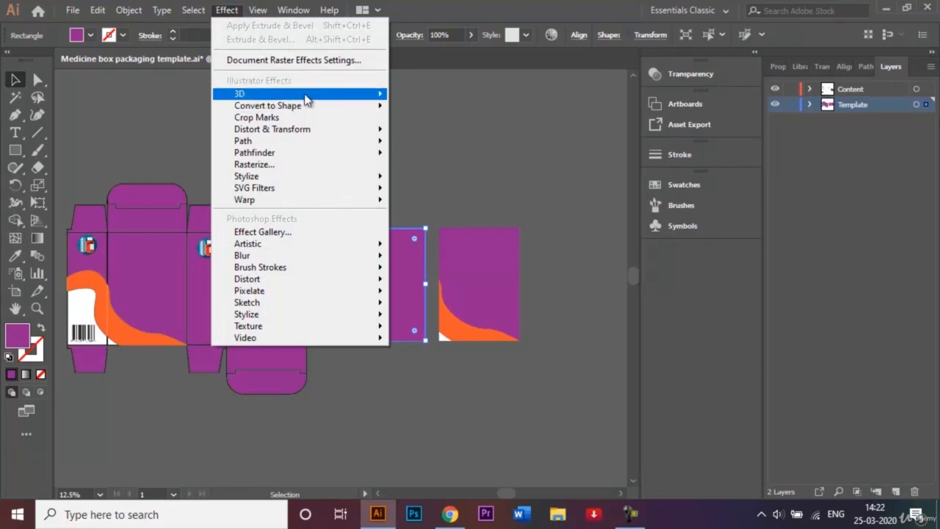
pyautogui.moveTo(308, 94)
pyautogui.click(454, 98)
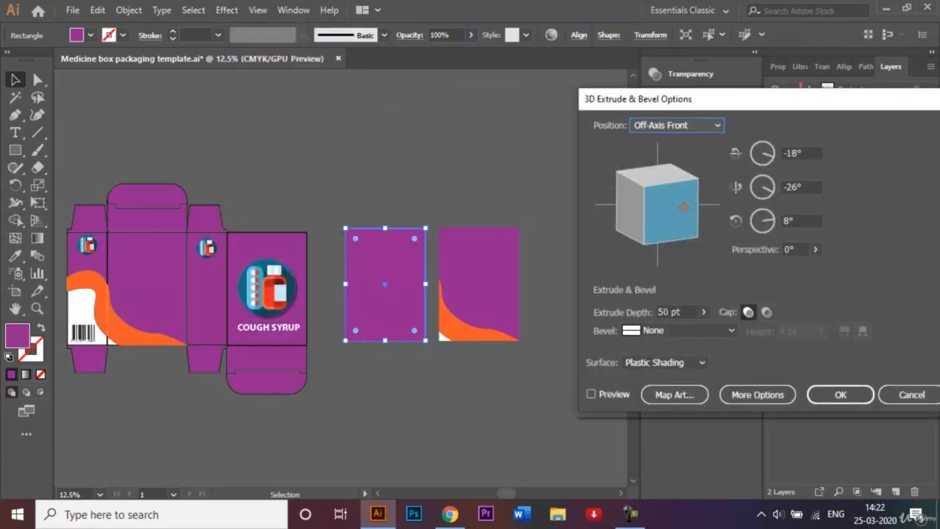
pyautogui.moveTo(684, 207); pyautogui.dragTo(691, 200)
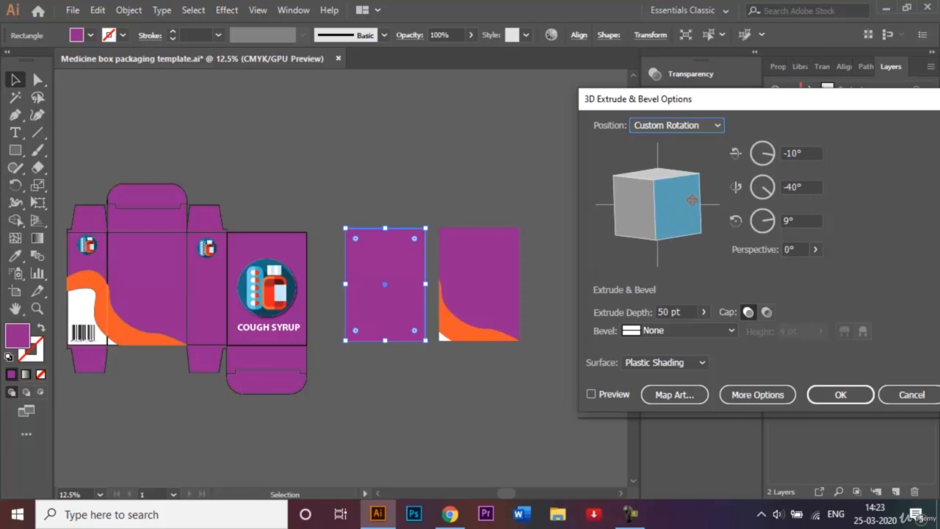
# Set the extrude depth of the plain purple rectangle to 250 pt, checking the result with preview
pyautogui.click(659, 312)
pyautogui.press('Delete')
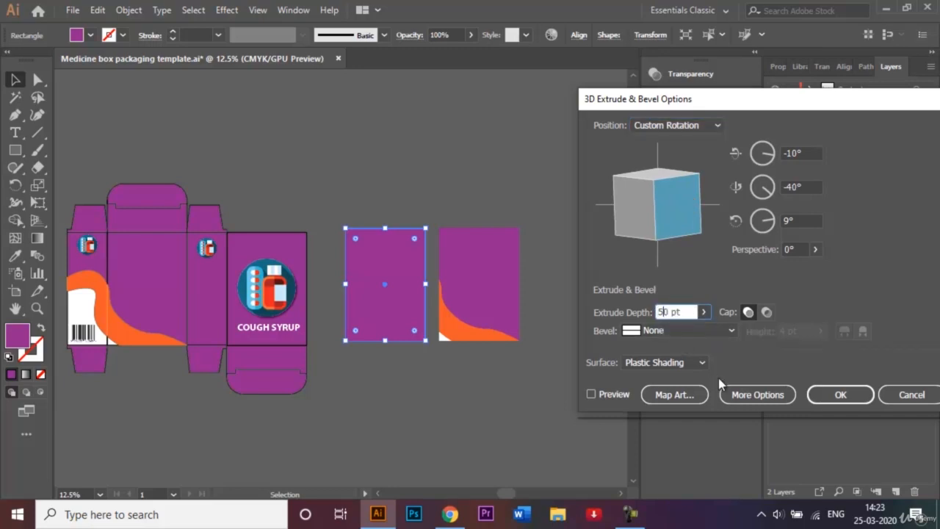
pyautogui.write('20')
pyautogui.click(591, 394)
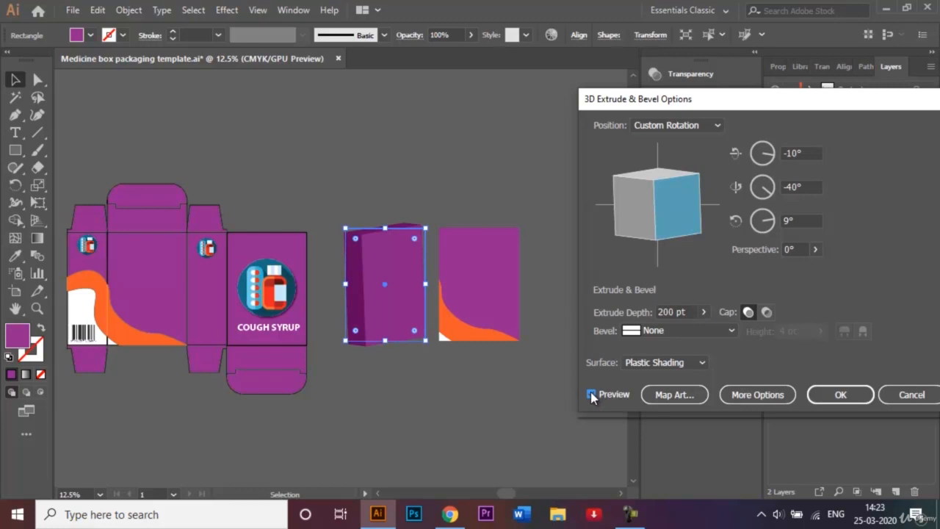
pyautogui.click(668, 311)
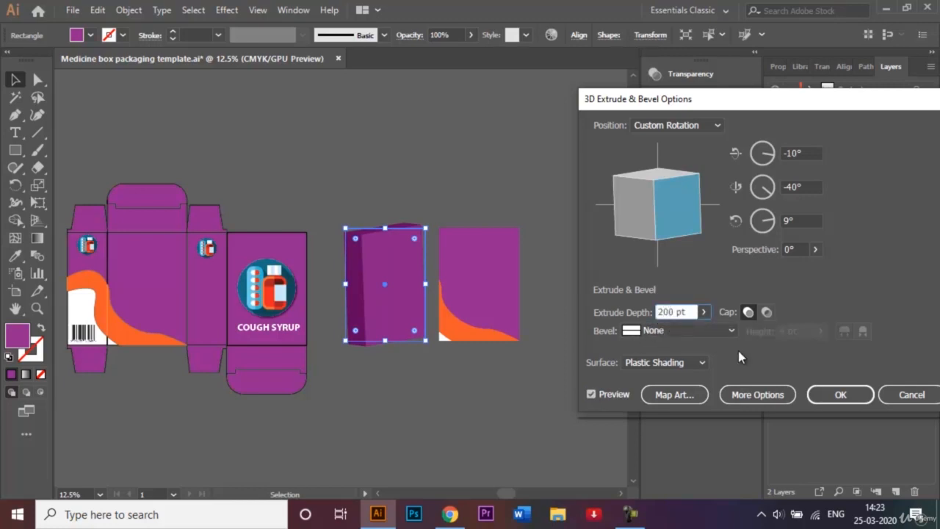
pyautogui.press('BackSpace')
pyautogui.write('5')
pyautogui.click(592, 394)
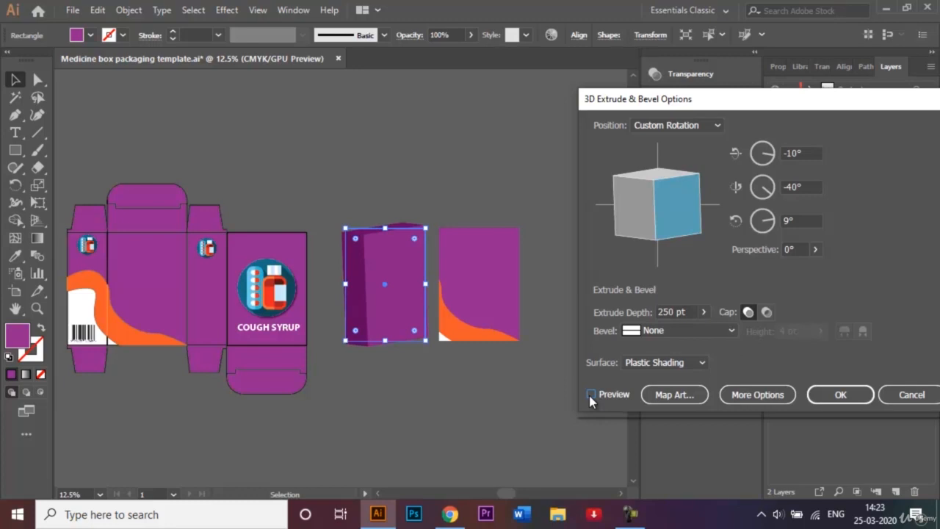
# Open Map Art and map the Frontside Symbol onto surface 1 of the box, with preview on
pyautogui.click(681, 396)
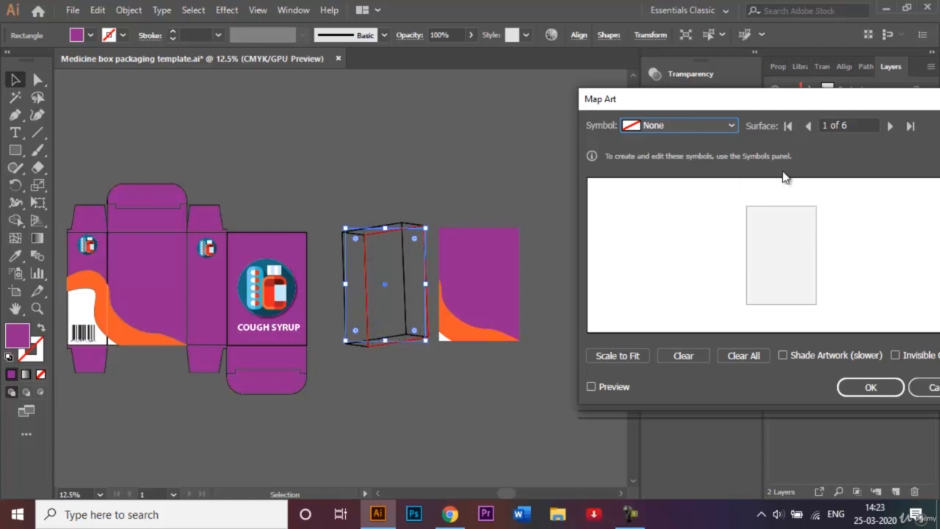
pyautogui.click(733, 126)
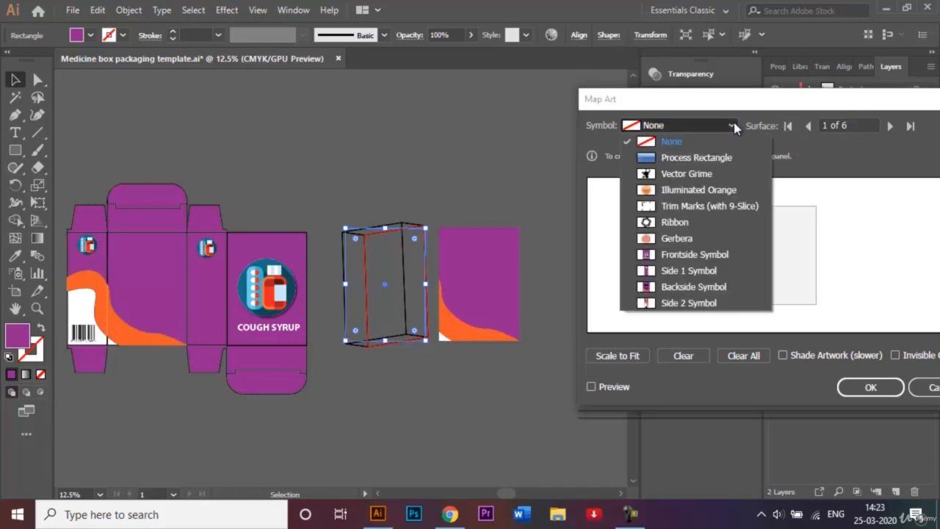
pyautogui.click(701, 255)
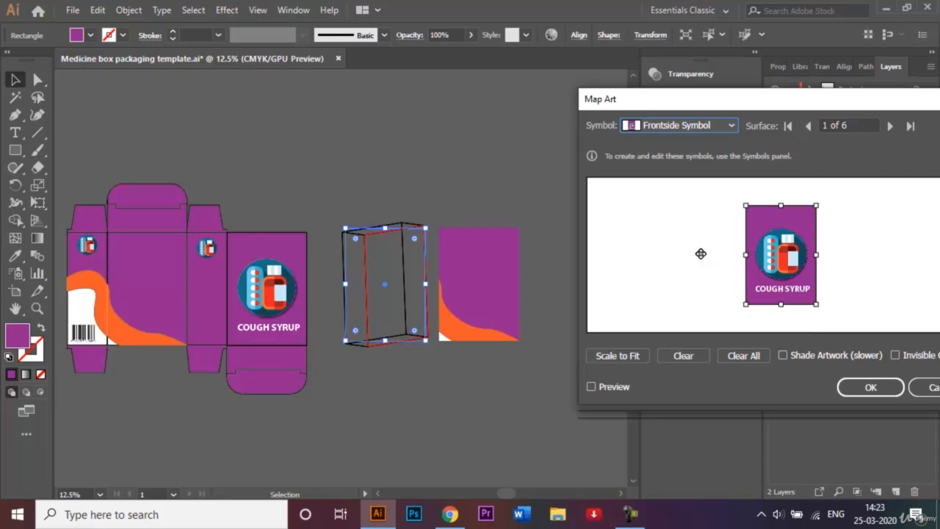
pyautogui.click(591, 387)
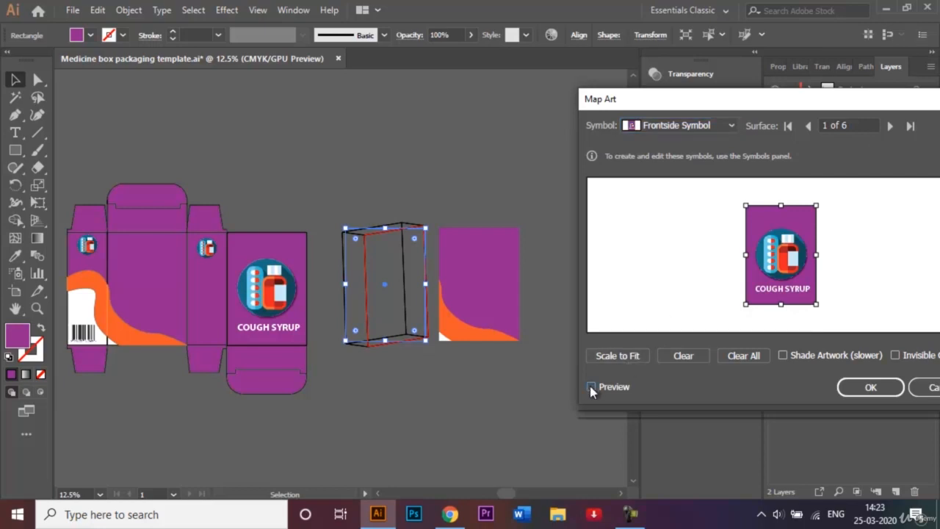
pyautogui.click(591, 387)
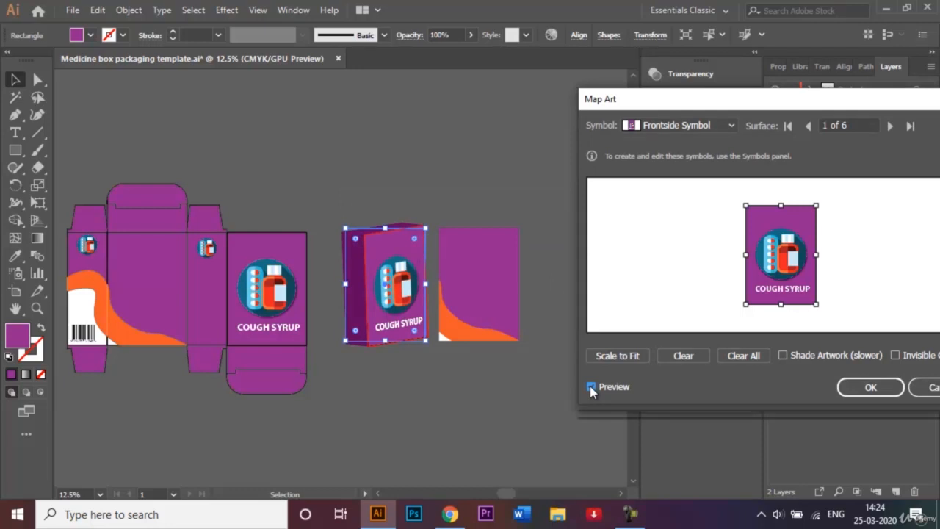
# Step through the box's surfaces to surface 5 and map the Side 1 Symbol onto it
pyautogui.click(890, 126)
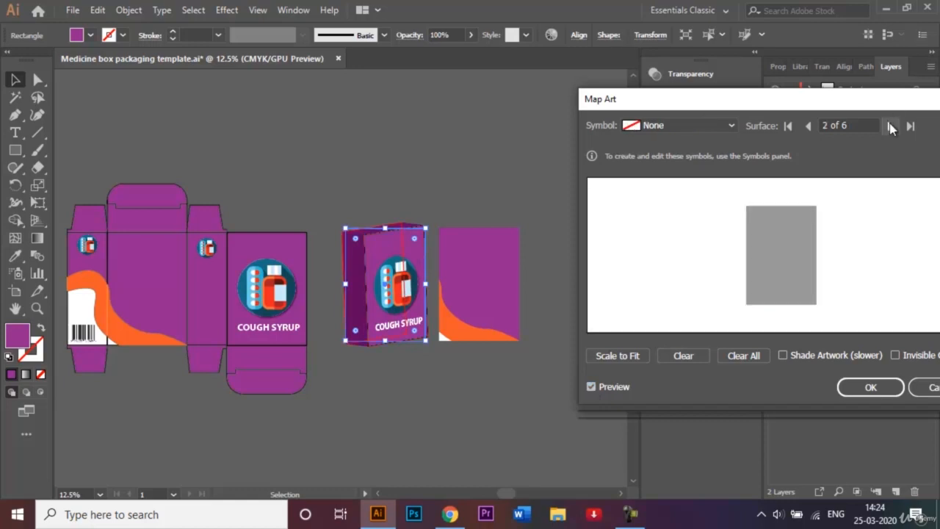
pyautogui.click(890, 127)
pyautogui.click(890, 127)
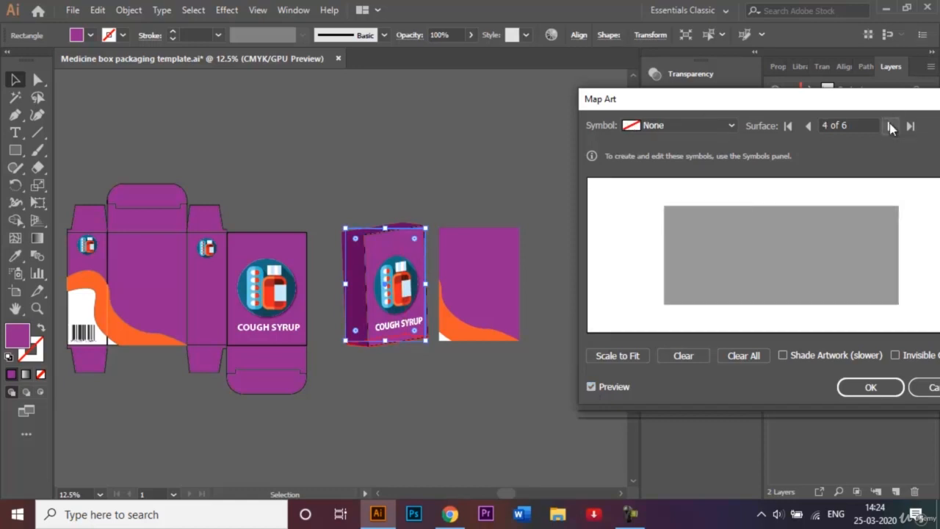
pyautogui.click(890, 127)
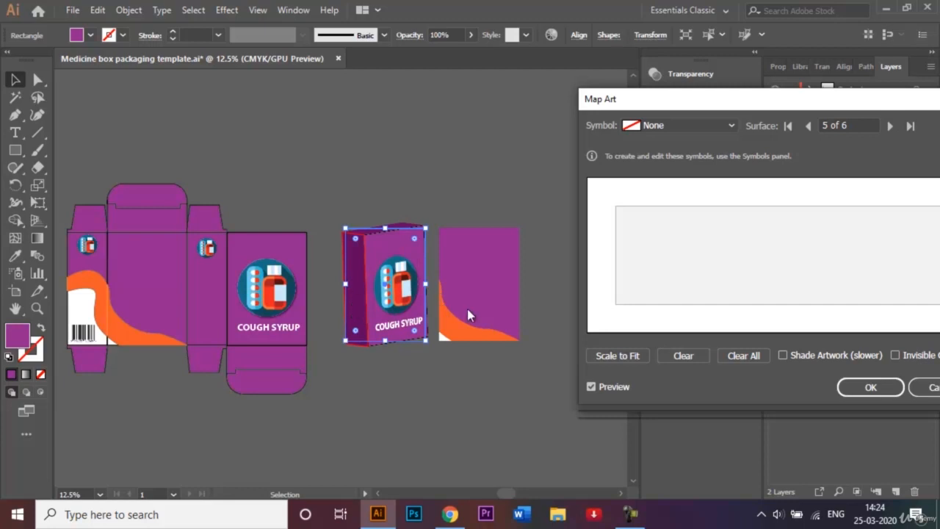
pyautogui.click(731, 125)
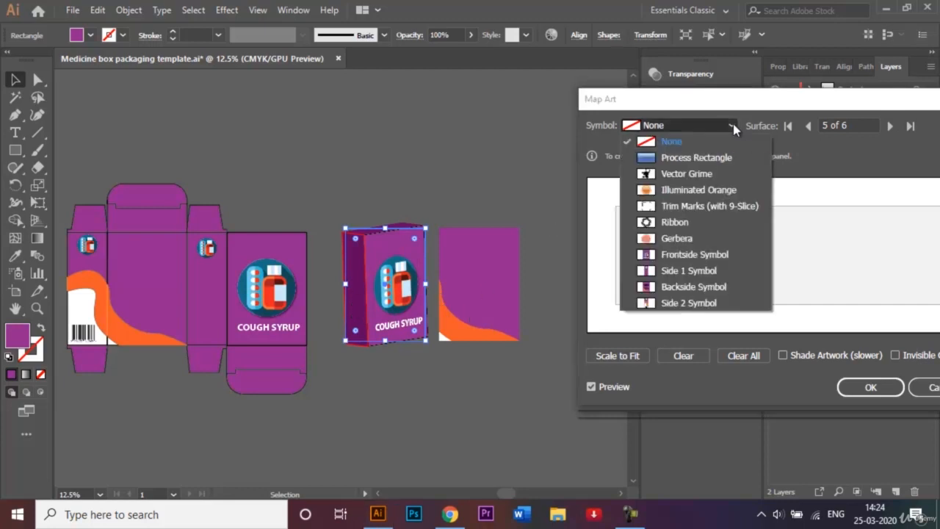
pyautogui.click(685, 272)
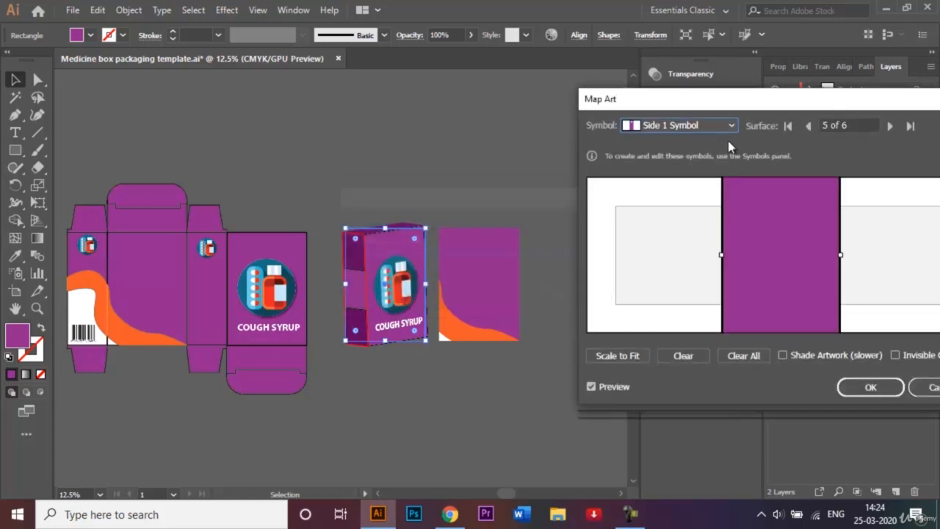
# Move the Map Art dialog aside and adjust the Side 1 Symbol artwork to fit surface 5
pyautogui.moveTo(753, 106); pyautogui.dragTo(644, 112)
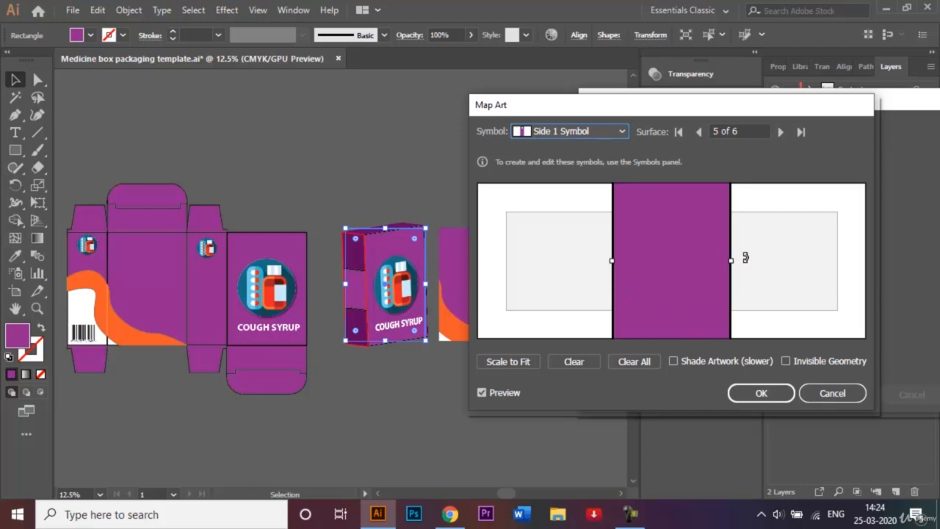
pyautogui.click(701, 275)
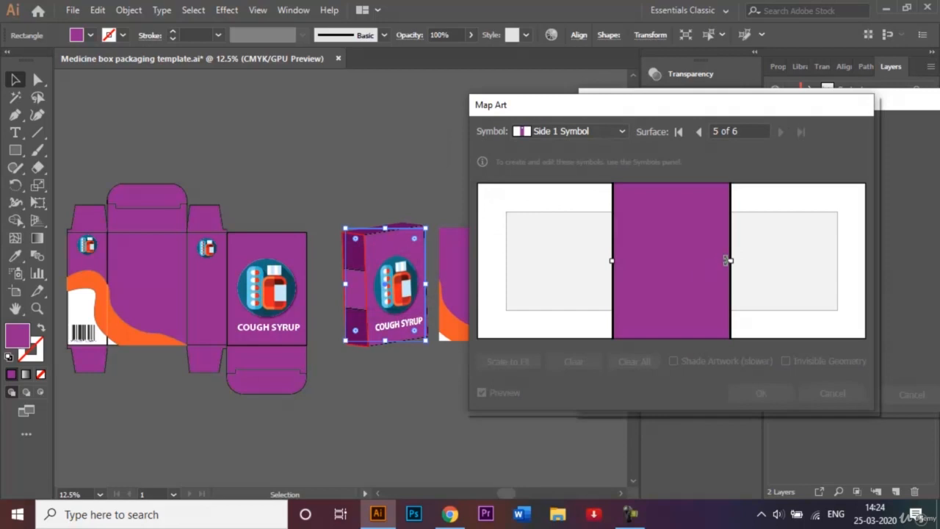
pyautogui.click(683, 272)
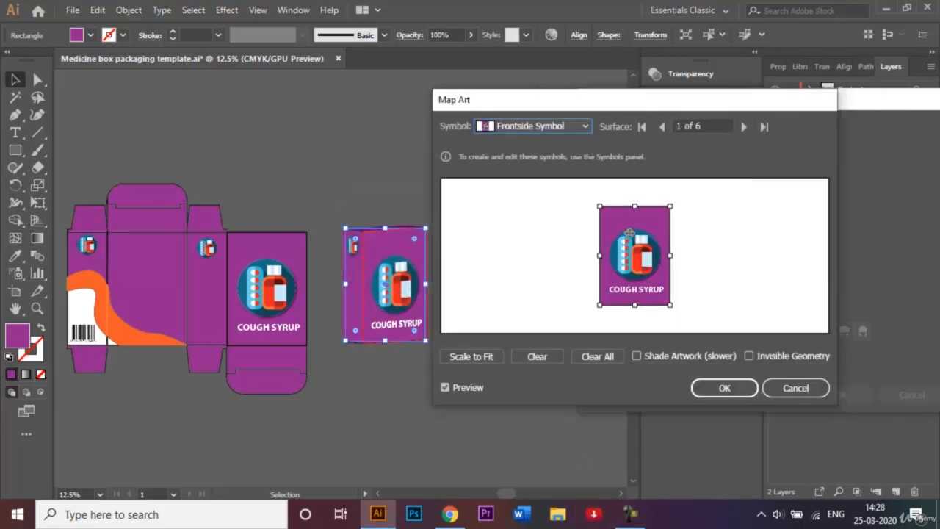
pyautogui.click(659, 127)
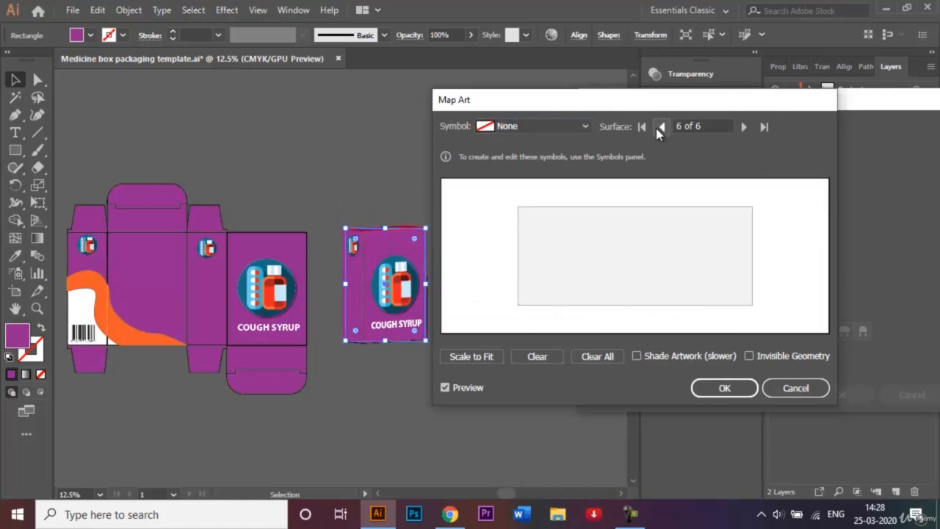
pyautogui.click(660, 127)
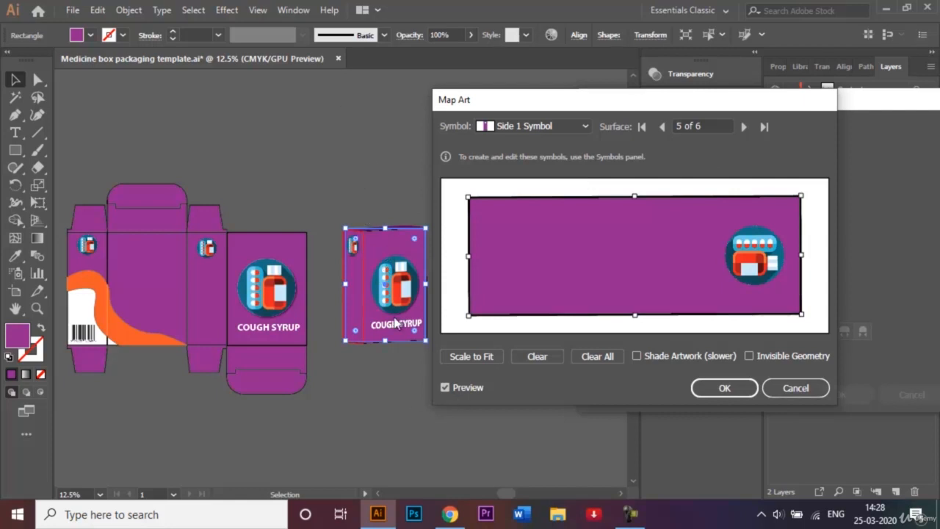
# Confirm the mapped artwork and the 3D Extrude & Bevel settings, then deselect the box
pyautogui.click(748, 389)
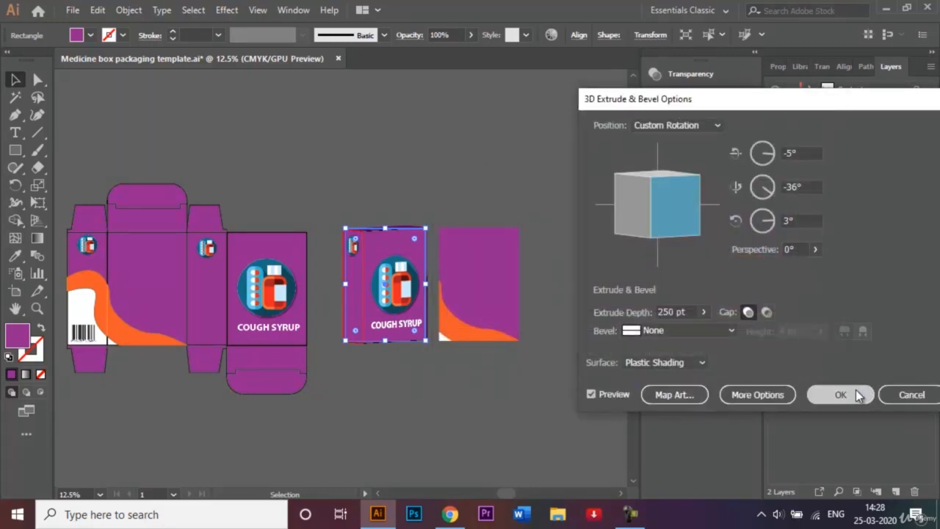
pyautogui.click(838, 394)
pyautogui.click(470, 161)
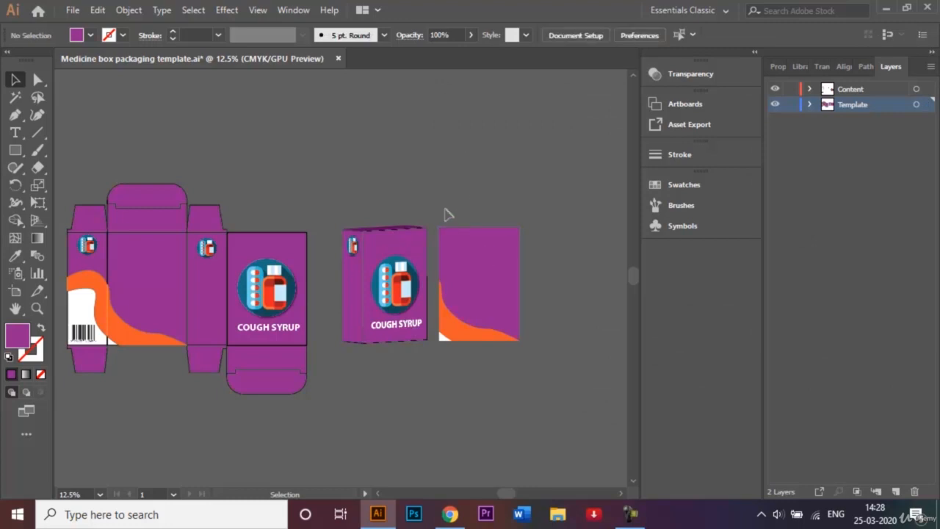
# Apply 3D Extrude & Bevel to the orange-wave rectangle, rotated to -11°, -42°, 7° with 250 pt depth
pyautogui.moveTo(500, 316); pyautogui.dragTo(490, 247)
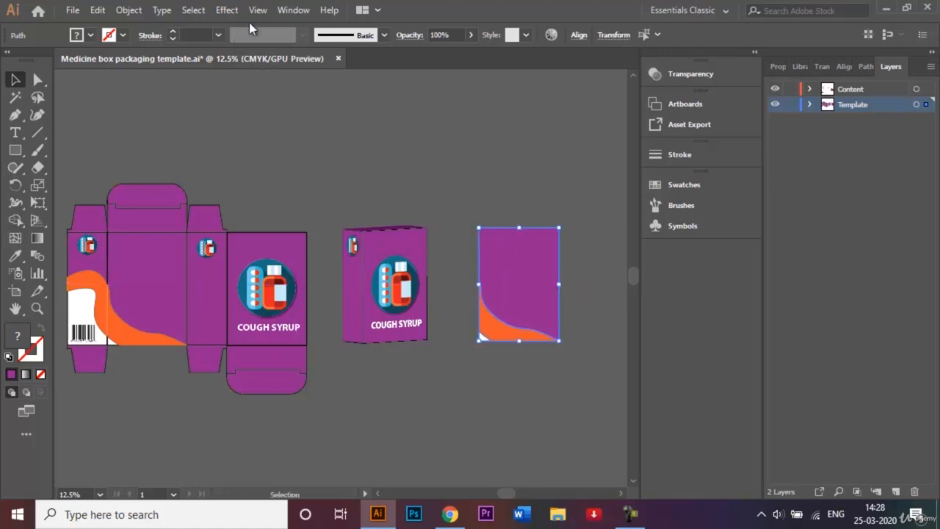
pyautogui.click(227, 10)
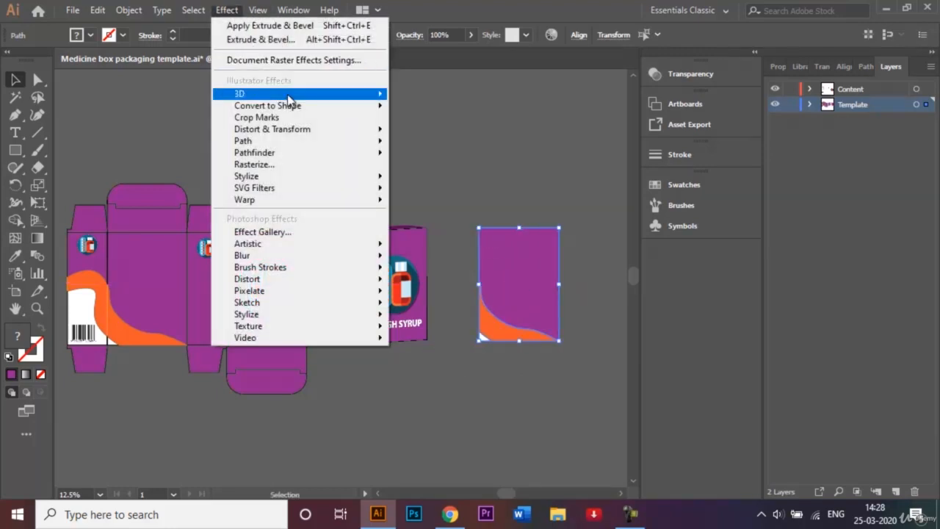
pyautogui.moveTo(368, 94)
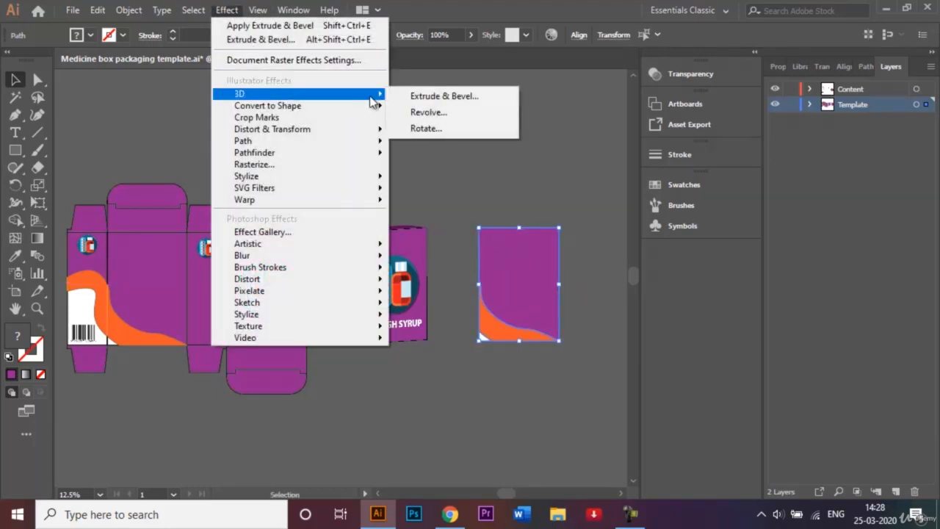
pyautogui.click(432, 95)
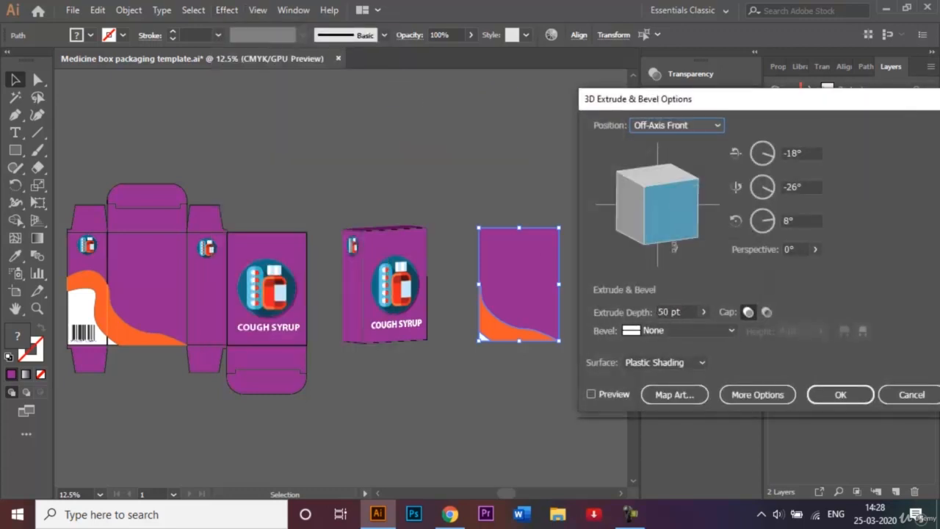
pyautogui.moveTo(674, 211); pyautogui.dragTo(682, 205)
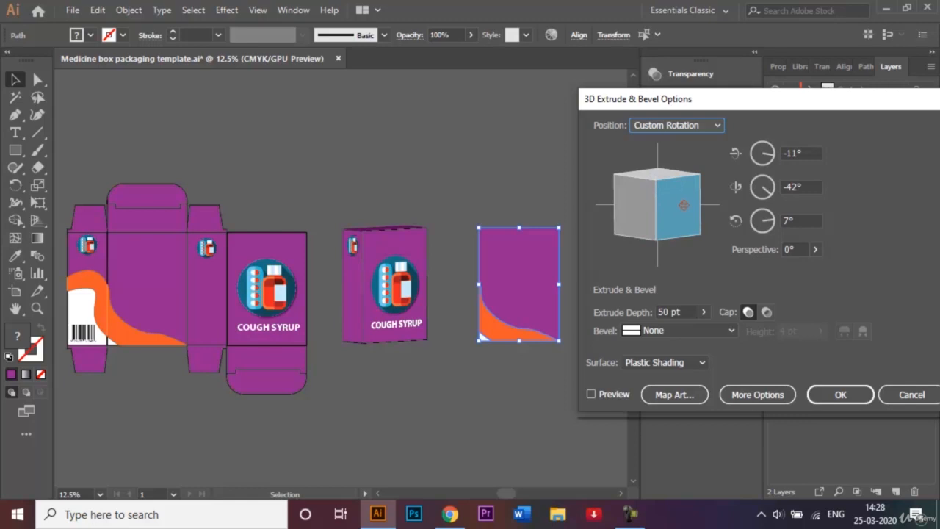
pyautogui.click(663, 311)
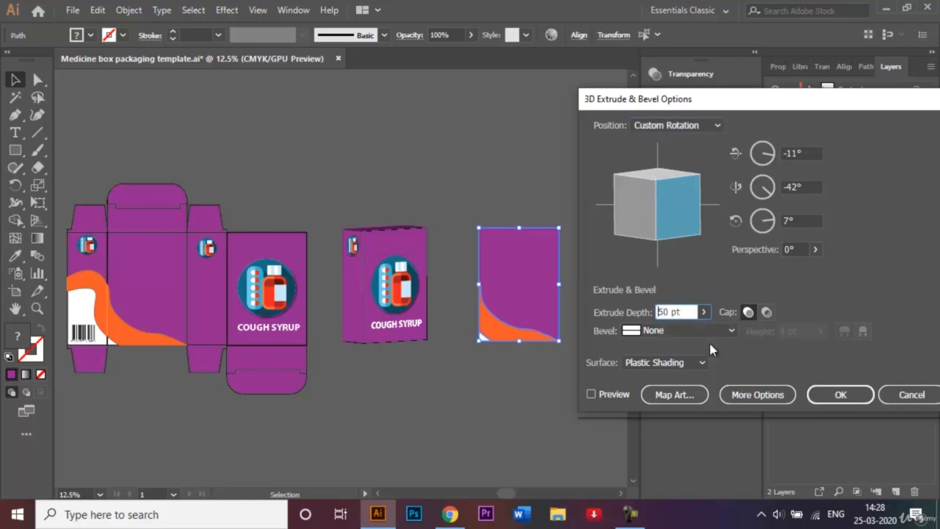
pyautogui.write('2')
pyautogui.click(591, 394)
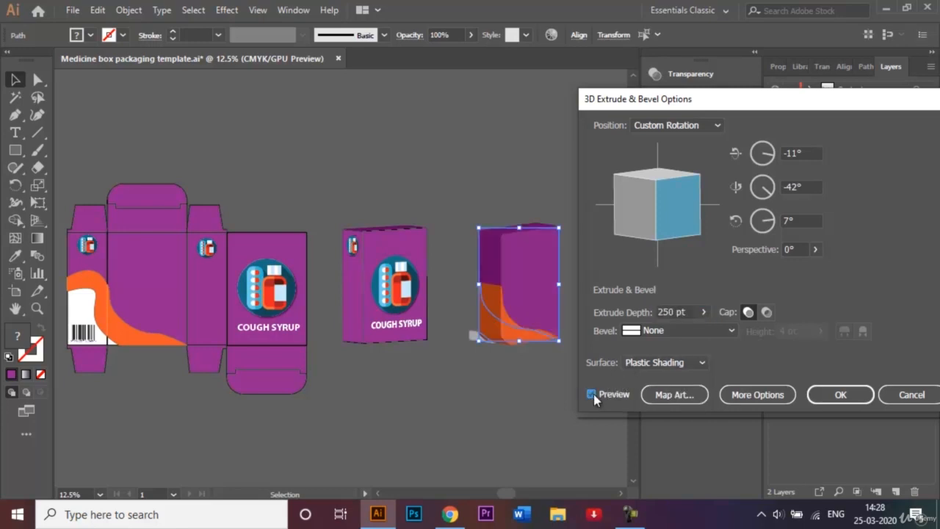
# Open Map Art for the orange-wave box, browse its five surfaces, then cancel both 3D dialogs
pyautogui.click(677, 394)
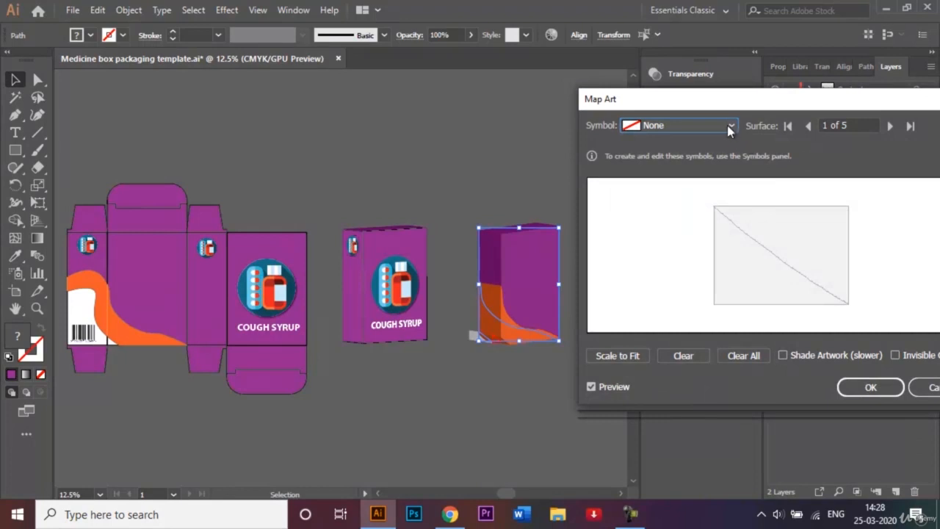
pyautogui.click(889, 127)
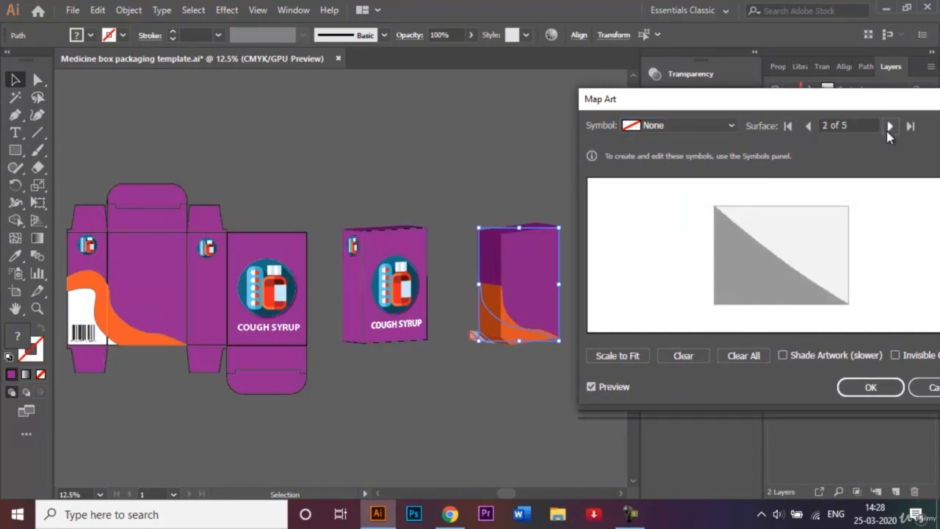
pyautogui.click(889, 127)
pyautogui.click(889, 127)
pyautogui.click(889, 127)
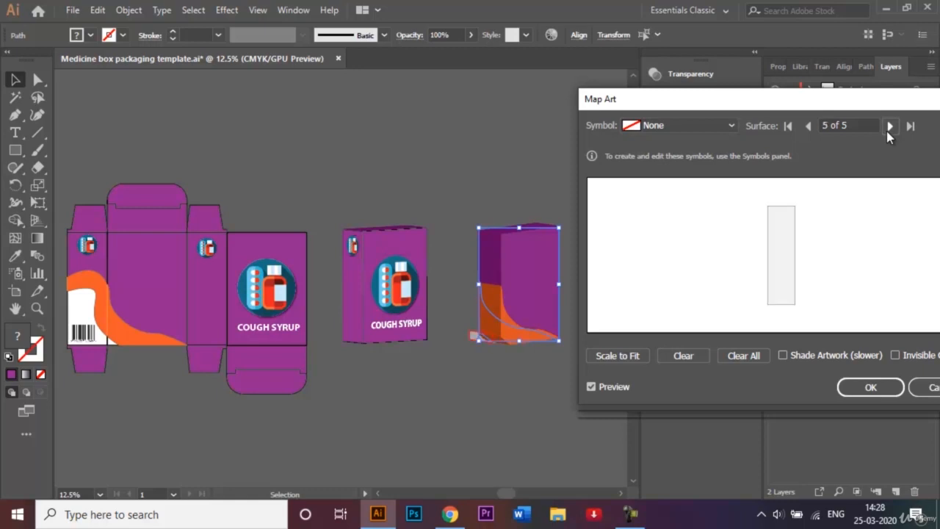
pyautogui.click(889, 127)
pyautogui.click(888, 127)
pyautogui.click(888, 128)
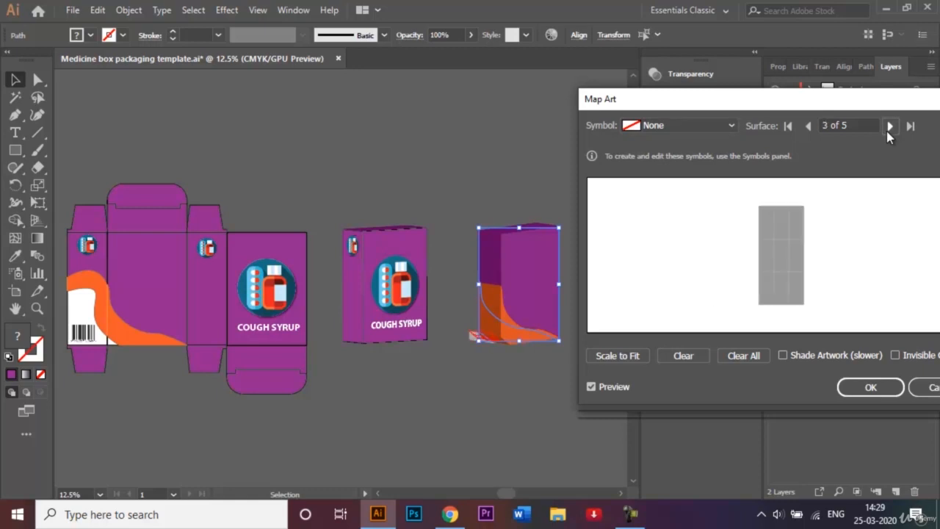
pyautogui.click(888, 128)
pyautogui.click(888, 128)
pyautogui.click(918, 388)
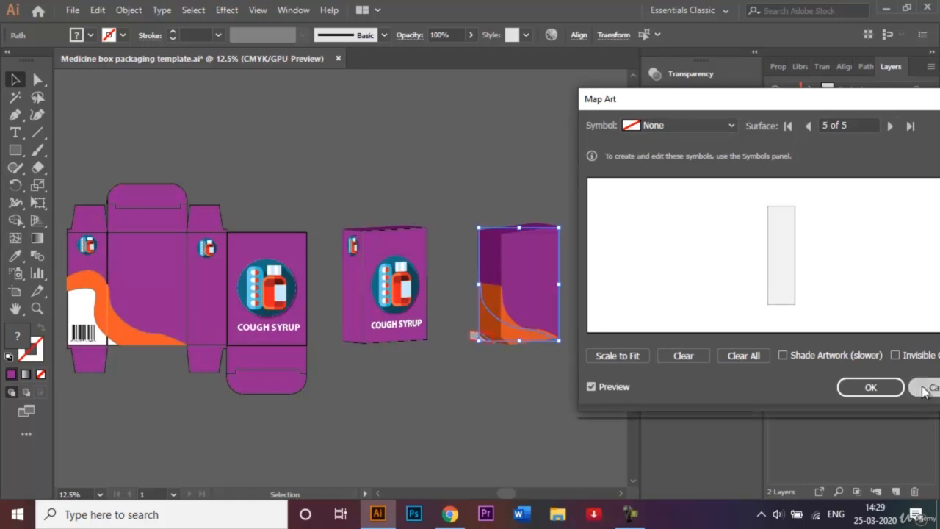
pyautogui.click(912, 394)
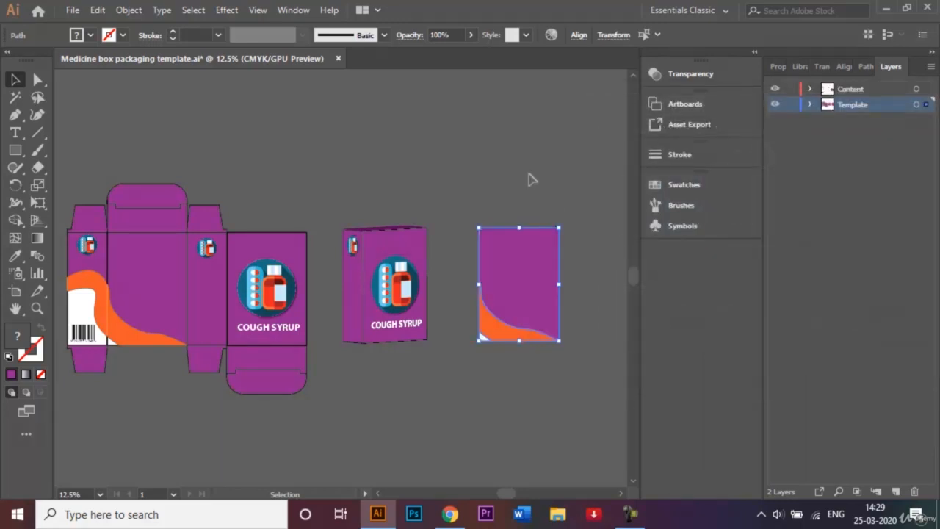
# Delete the orange-wave rectangle copy from the right side of the artboard
pyautogui.click(525, 179)
pyautogui.click(566, 403)
pyautogui.press('Delete')
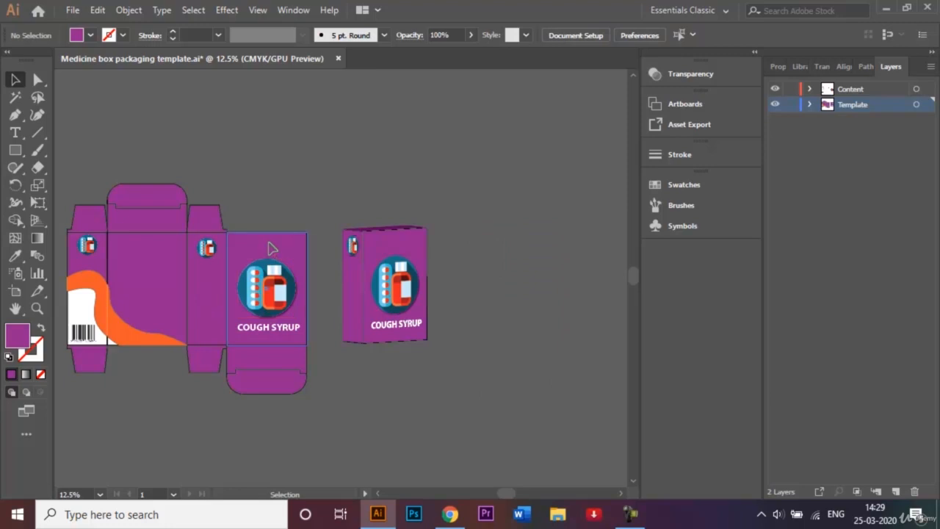
# Duplicate the front-panel purple rectangle to the right of the first 3D box
pyautogui.click(271, 249)
pyautogui.moveTo(270, 248); pyautogui.dragTo(515, 244)
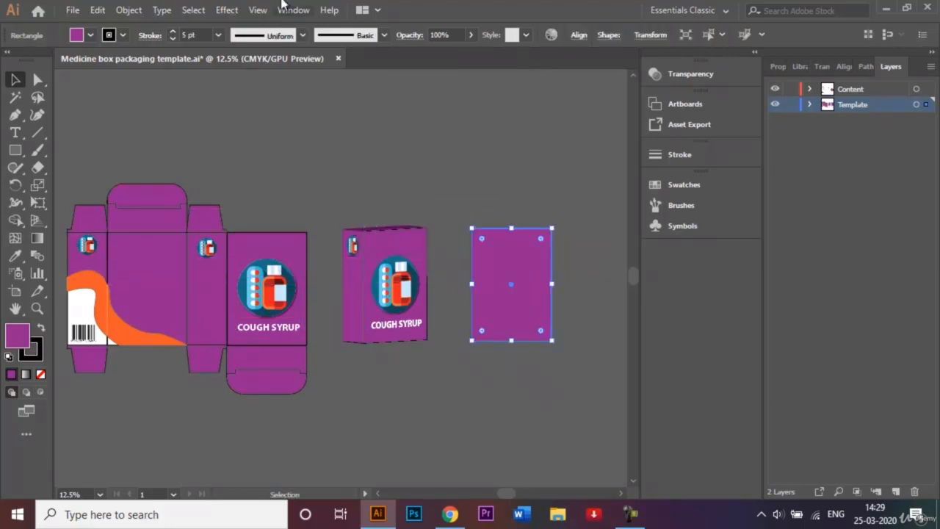
pyautogui.click(227, 10)
pyautogui.moveTo(373, 94)
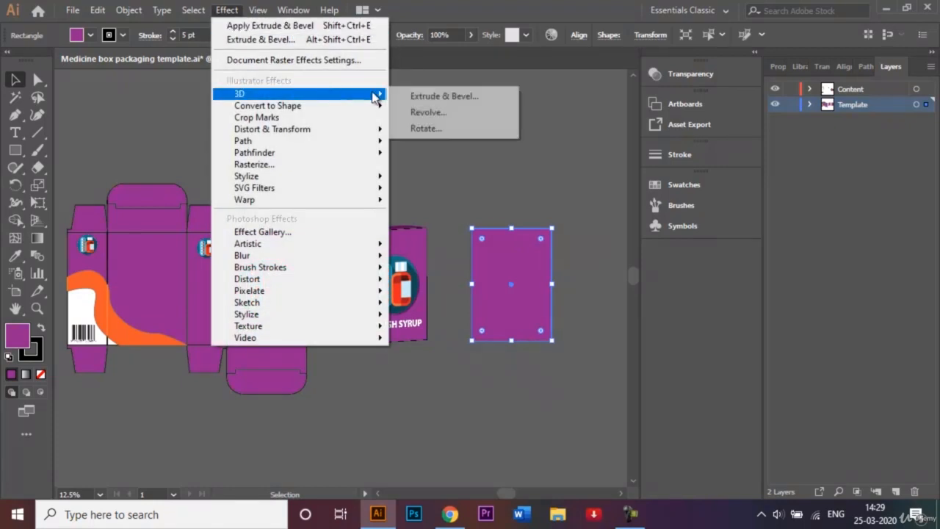
pyautogui.click(429, 94)
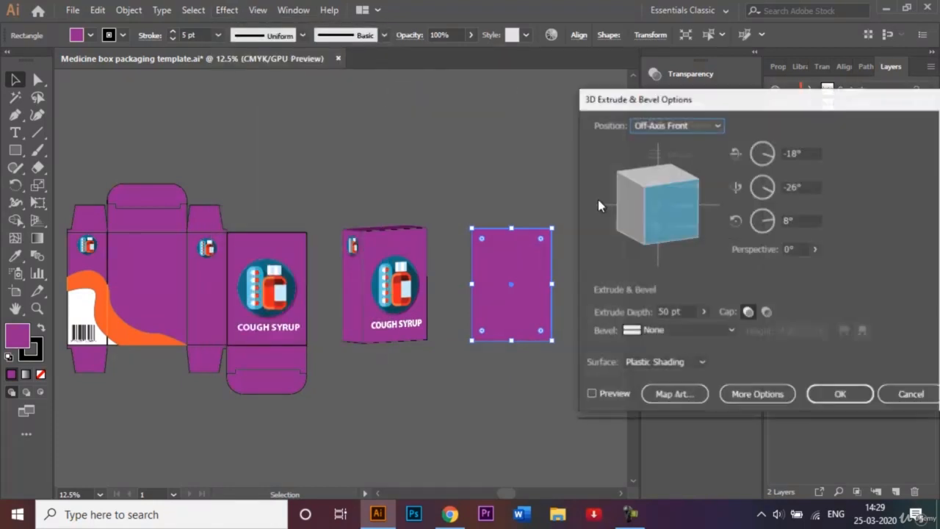
pyautogui.click(657, 312)
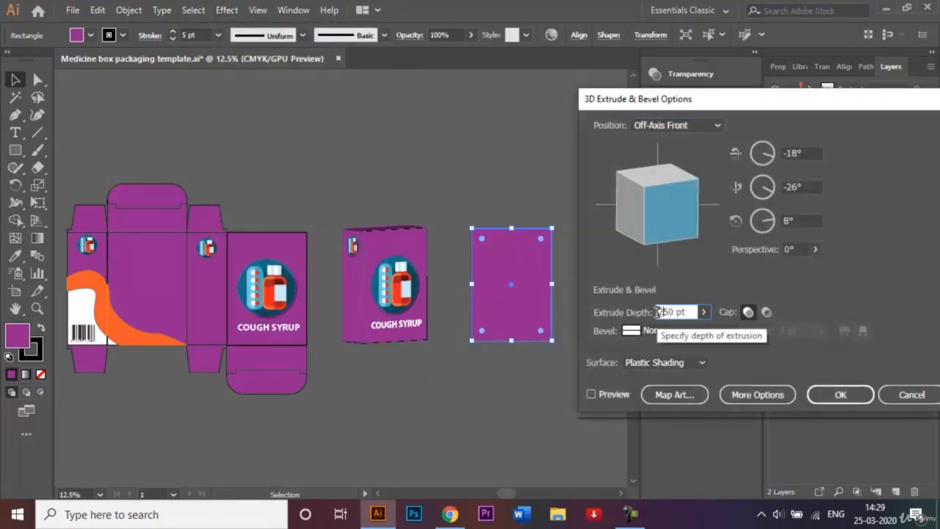
pyautogui.click(592, 394)
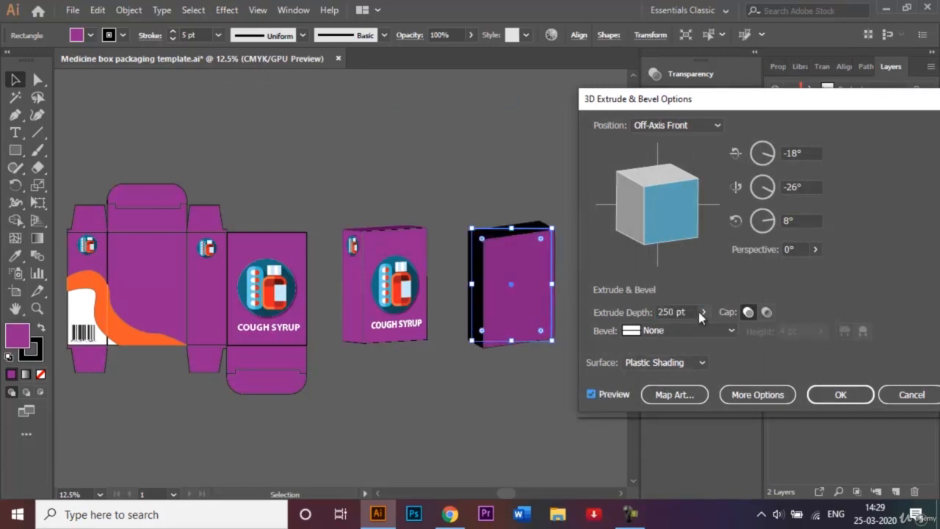
pyautogui.click(910, 395)
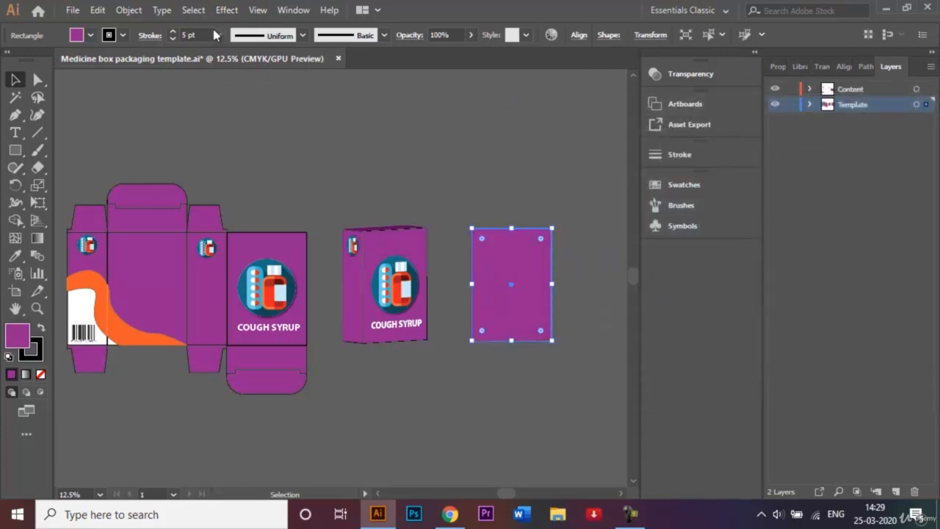
# Remove the rectangle's stroke, then apply 3D Extrude & Bevel with 250 pt depth and rotate the cube slightly
pyautogui.click(123, 35)
pyautogui.click(10, 59)
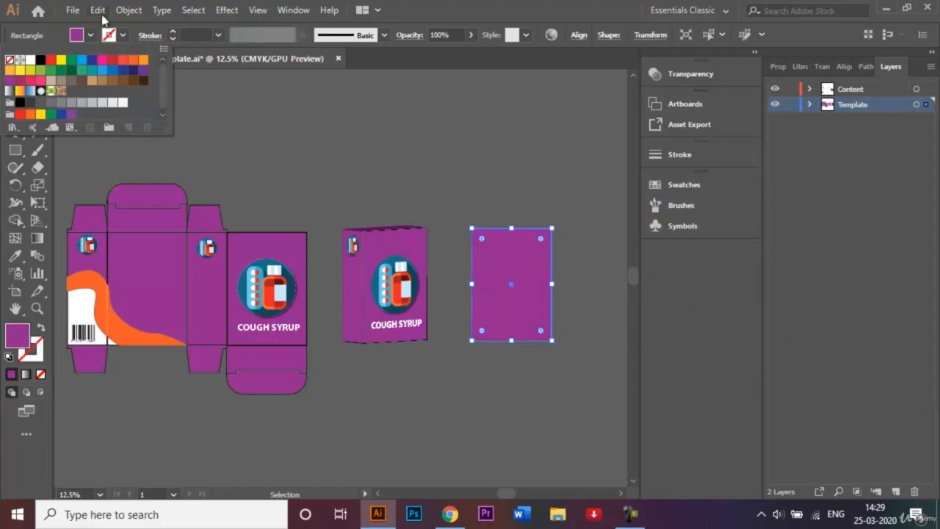
pyautogui.click(227, 13)
pyautogui.click(233, 11)
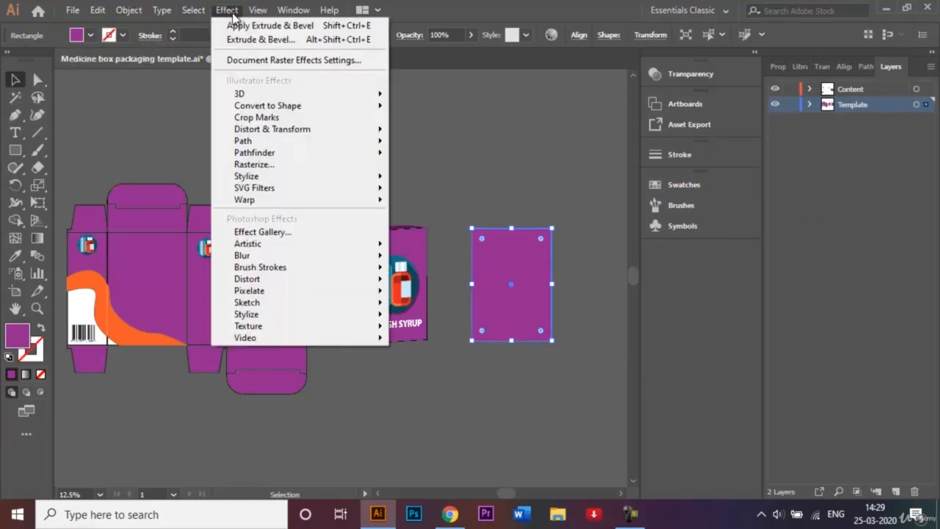
pyautogui.moveTo(346, 95)
pyautogui.click(445, 100)
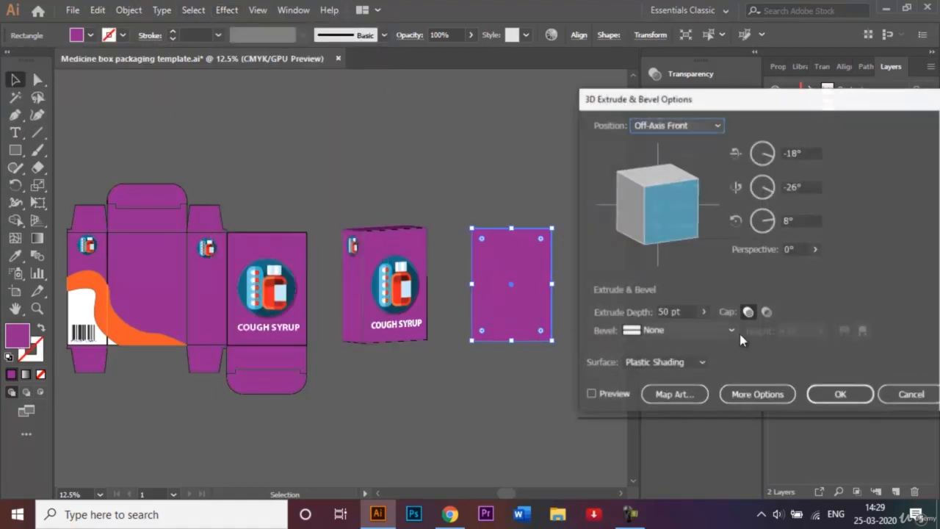
pyautogui.click(661, 310)
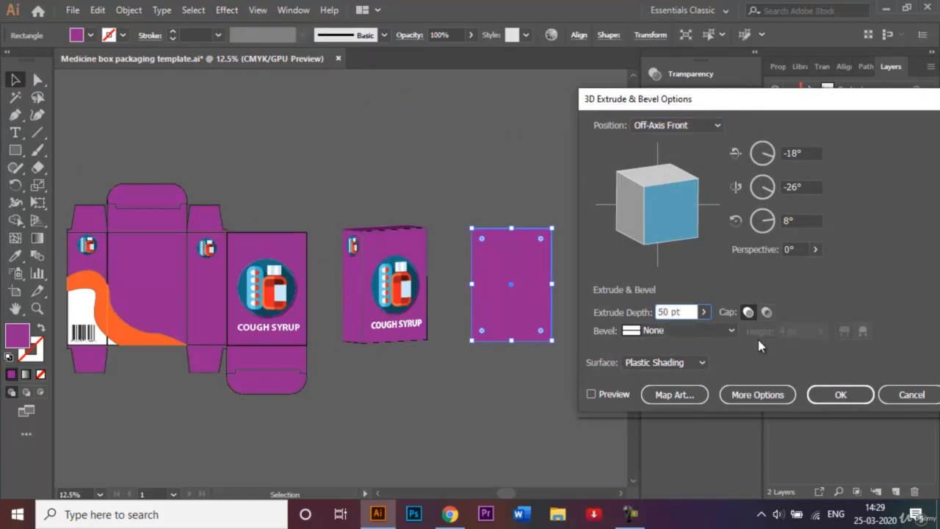
pyautogui.write('2')
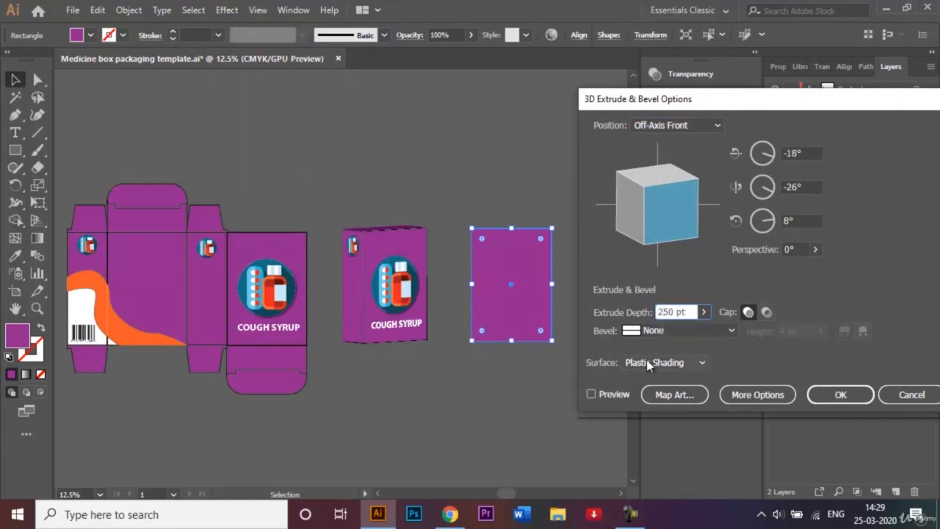
pyautogui.click(591, 393)
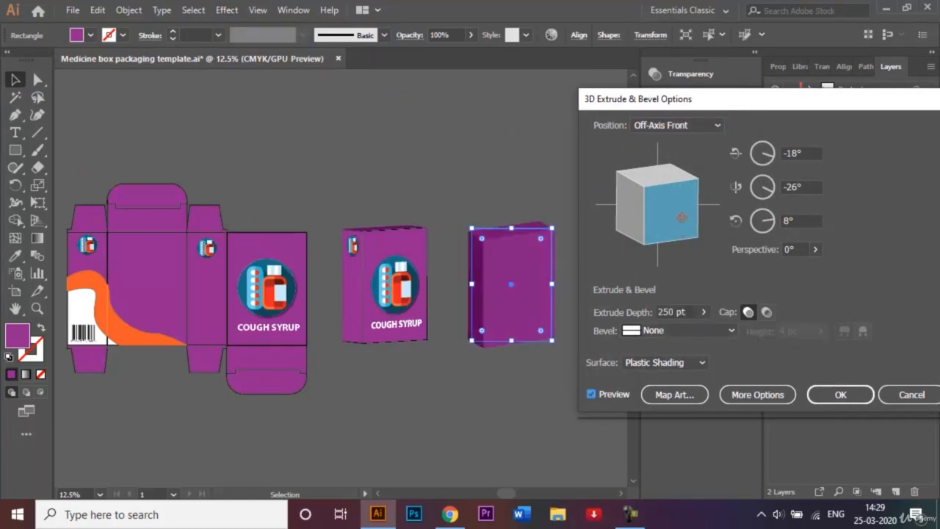
pyautogui.moveTo(678, 207); pyautogui.dragTo(690, 202)
# Open Map Art and map the Backside Symbol onto surface 1 of the box
pyautogui.click(675, 394)
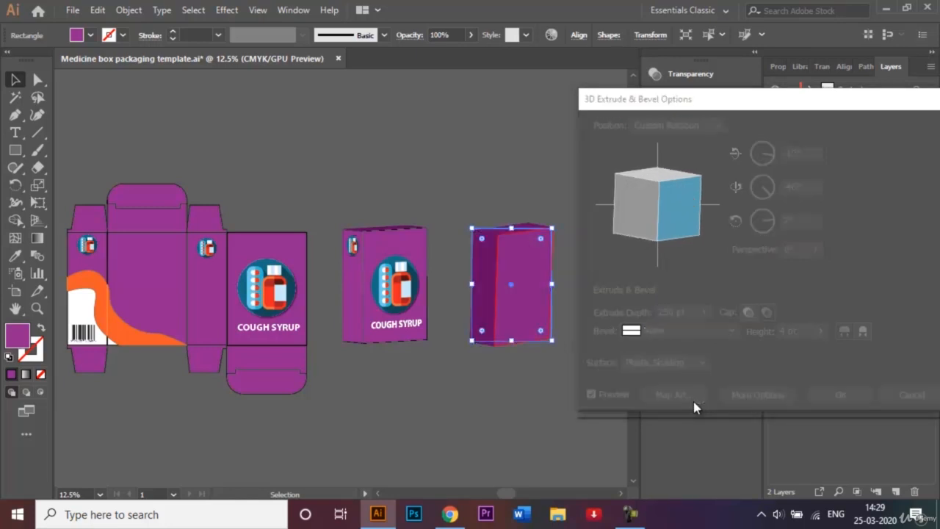
pyautogui.click(725, 125)
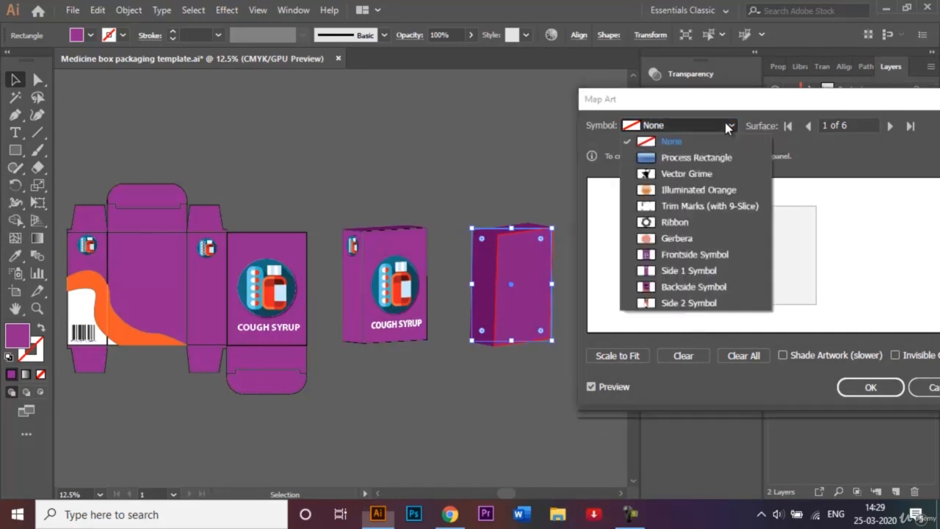
pyautogui.click(717, 293)
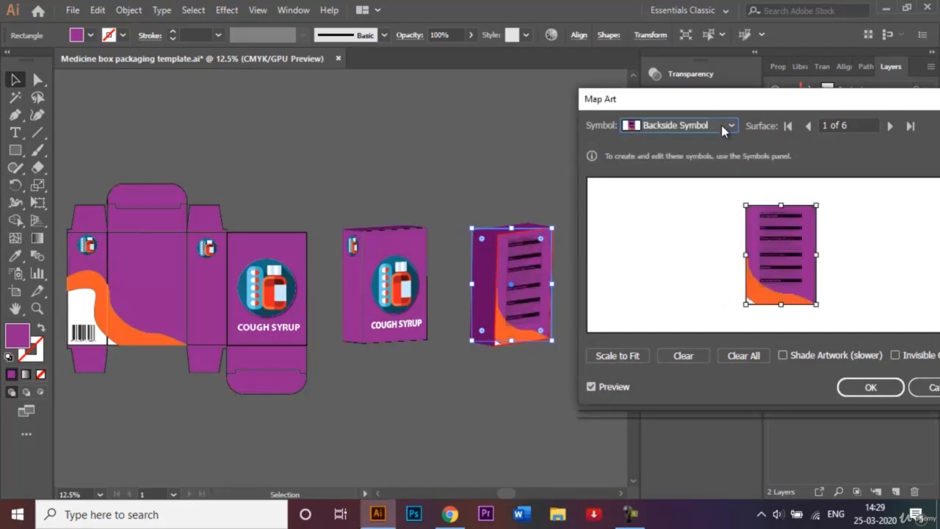
# Map the Side 2 Symbol onto surface 5, scale it to fill the side, and confirm both 3D dialogs
pyautogui.click(889, 126)
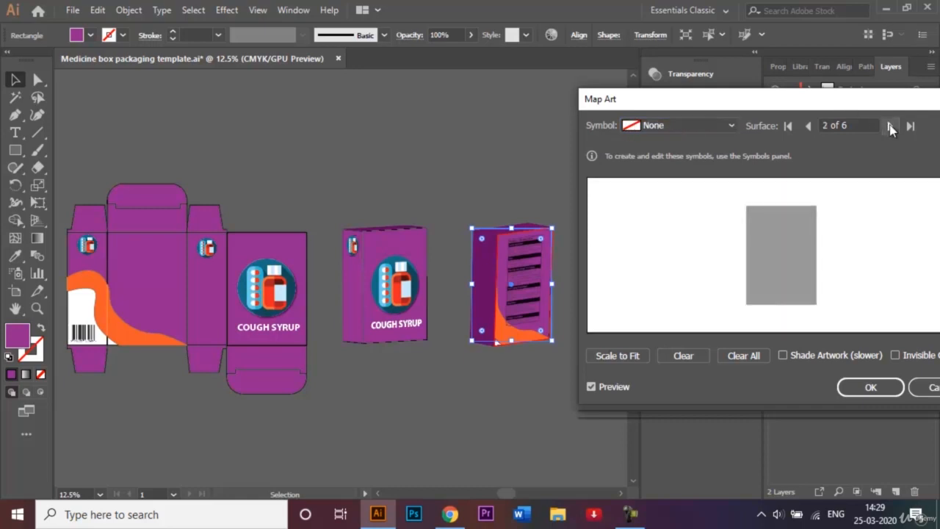
pyautogui.click(891, 125)
pyautogui.click(890, 126)
pyautogui.click(891, 126)
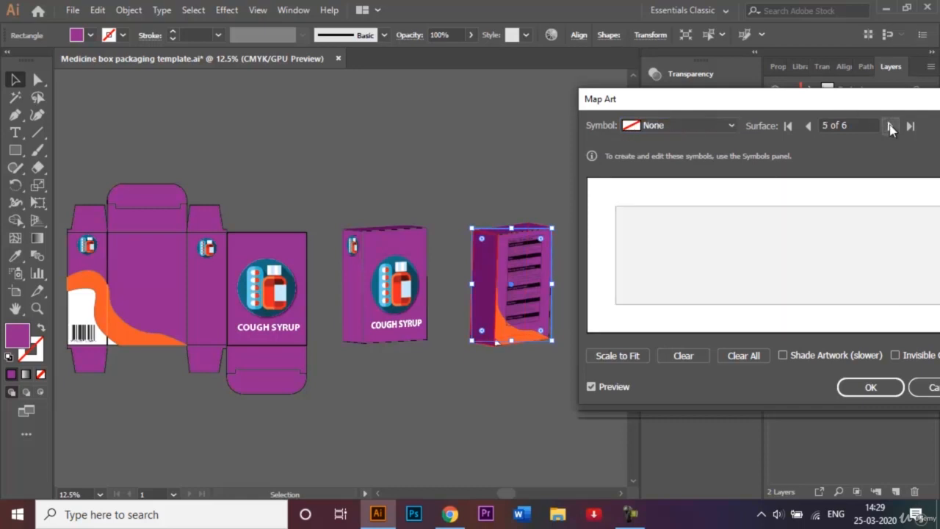
pyautogui.moveTo(745, 104); pyautogui.dragTo(678, 100)
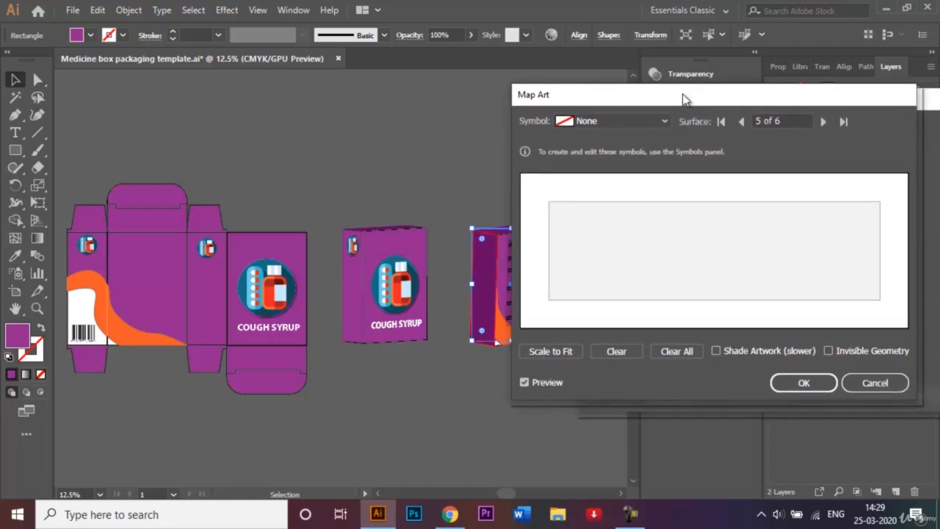
pyautogui.click(643, 122)
pyautogui.click(622, 309)
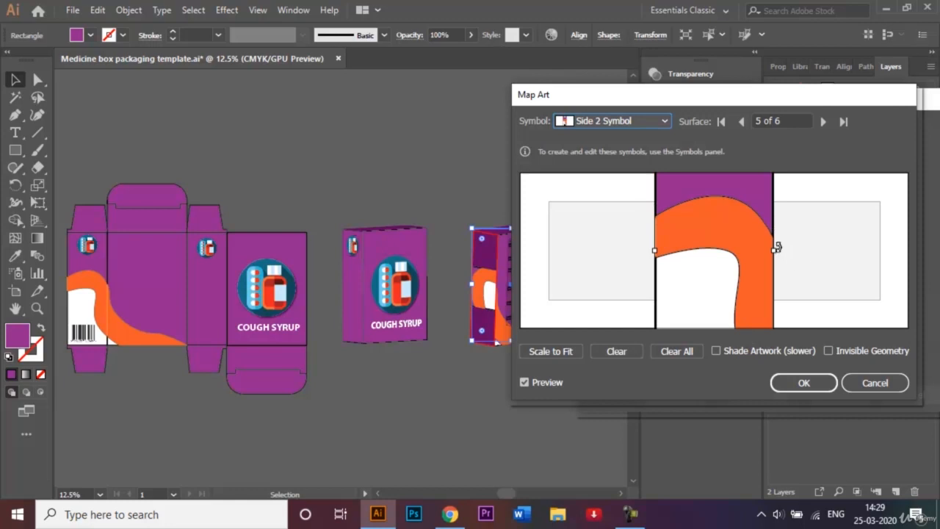
pyautogui.moveTo(780, 247); pyautogui.dragTo(718, 320)
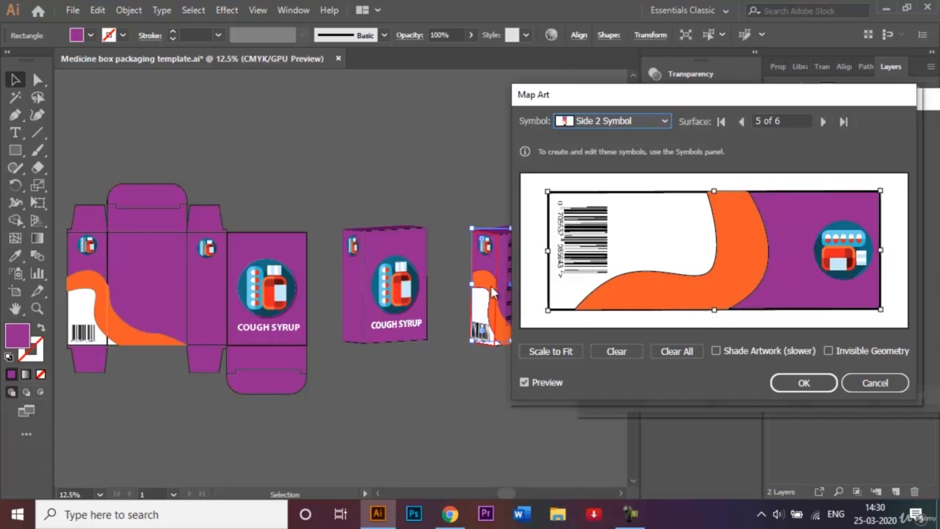
pyautogui.click(802, 384)
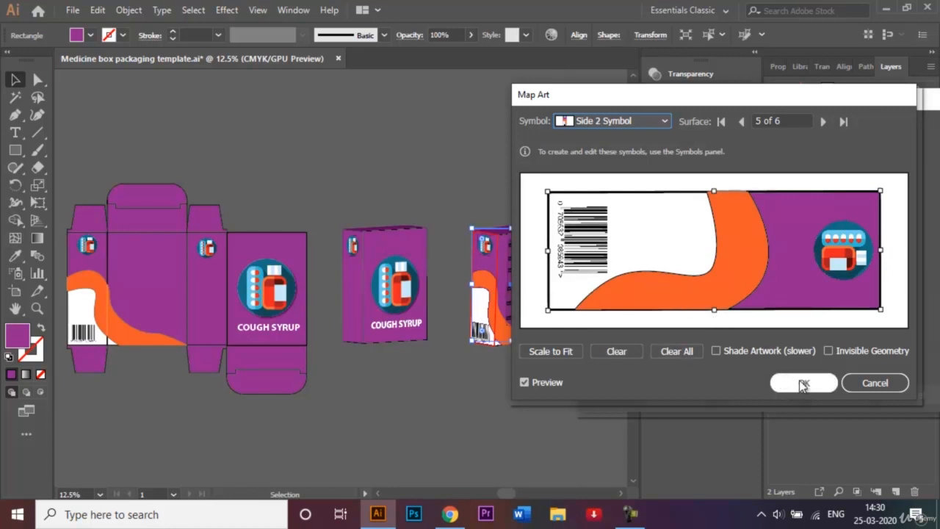
pyautogui.click(833, 390)
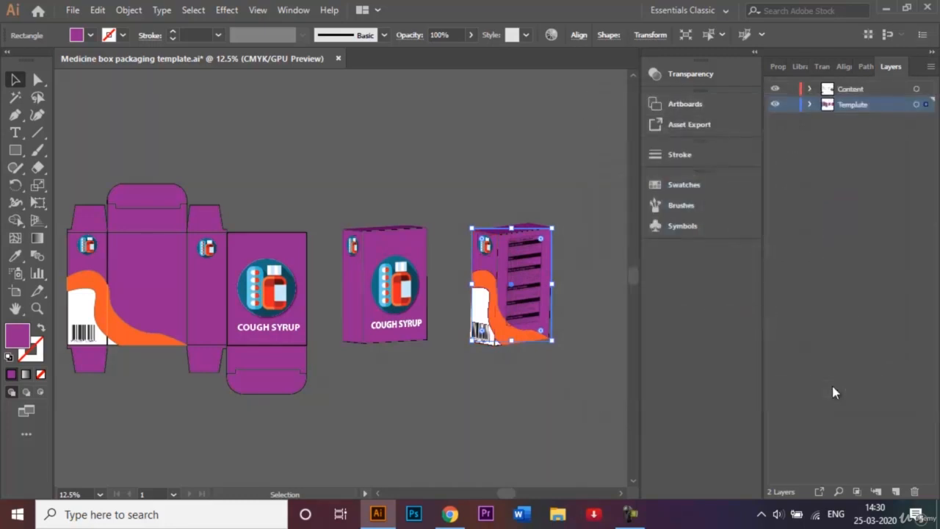
# Delete the flat box template artwork from the artboard
pyautogui.click(516, 171)
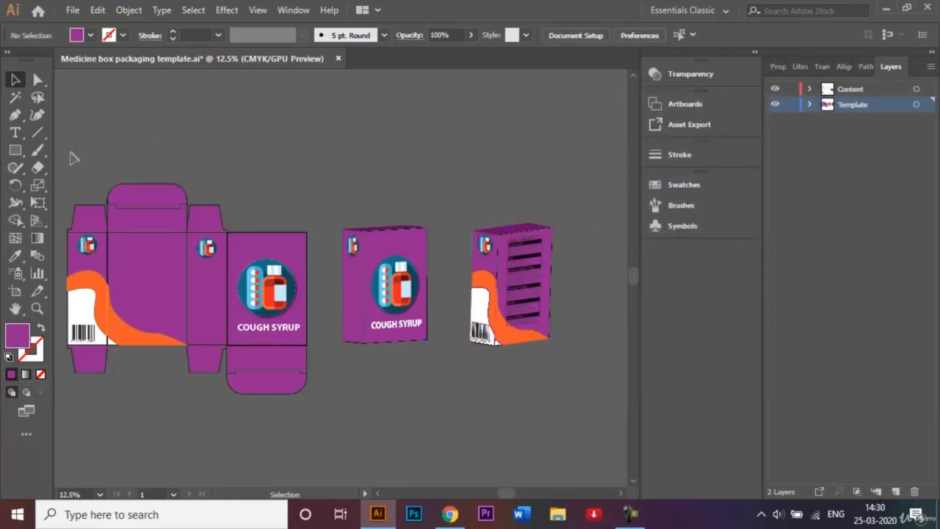
pyautogui.moveTo(295, 392); pyautogui.dragTo(309, 412)
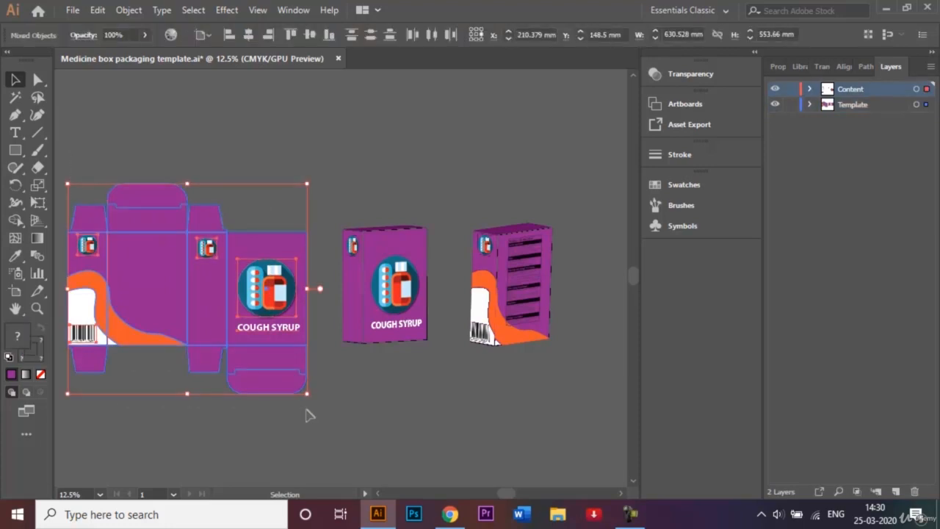
pyautogui.press('Delete')
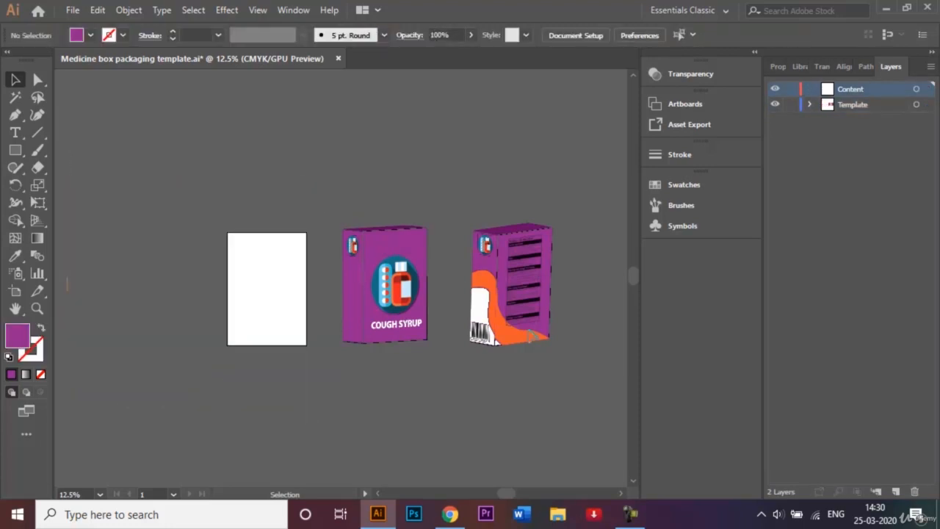
# Select both 3D box mockups and expand their appearance
pyautogui.moveTo(326, 199); pyautogui.dragTo(612, 399)
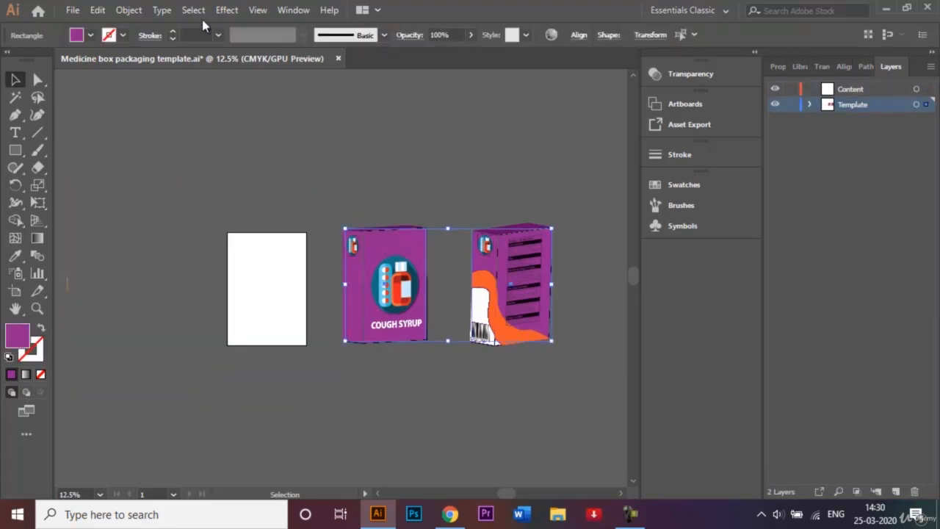
pyautogui.click(131, 10)
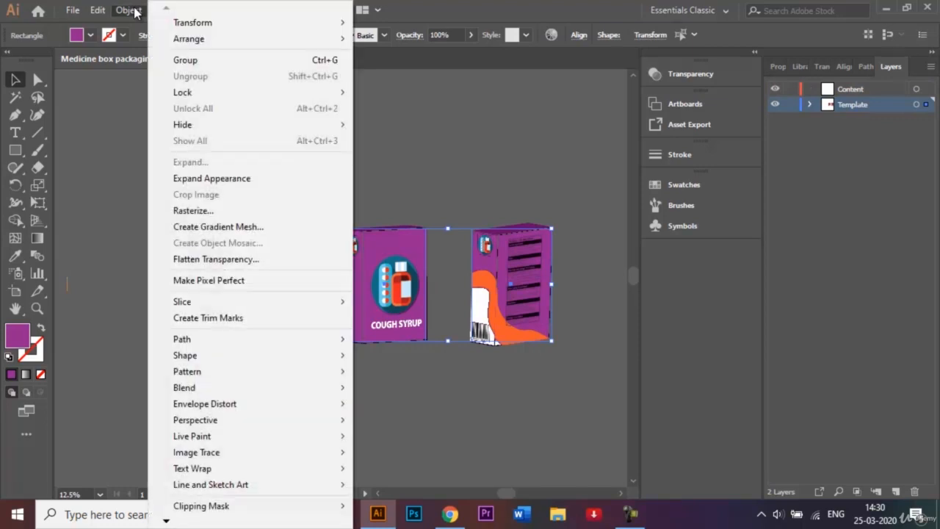
pyautogui.click(240, 178)
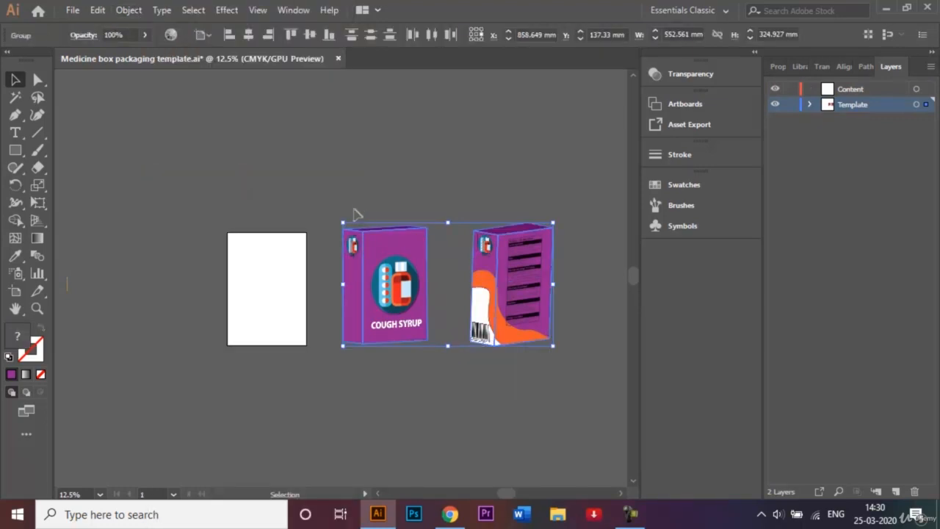
pyautogui.rightClick(395, 256)
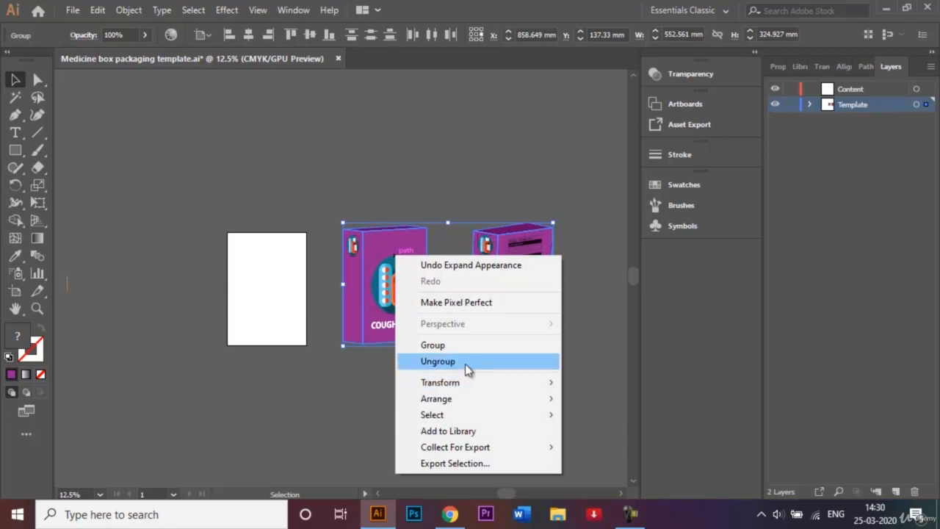
pyautogui.click(589, 209)
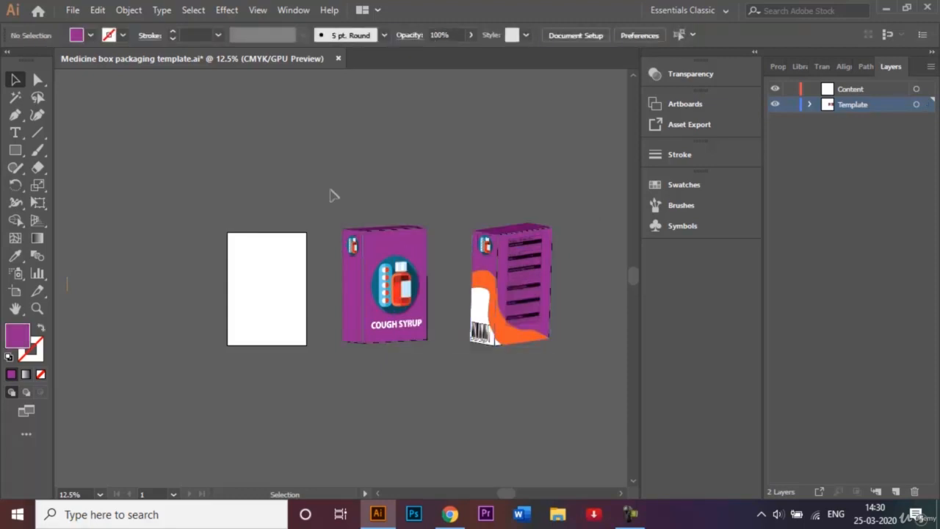
# Scale both box mockups down proportionally
pyautogui.moveTo(332, 195); pyautogui.dragTo(401, 372)
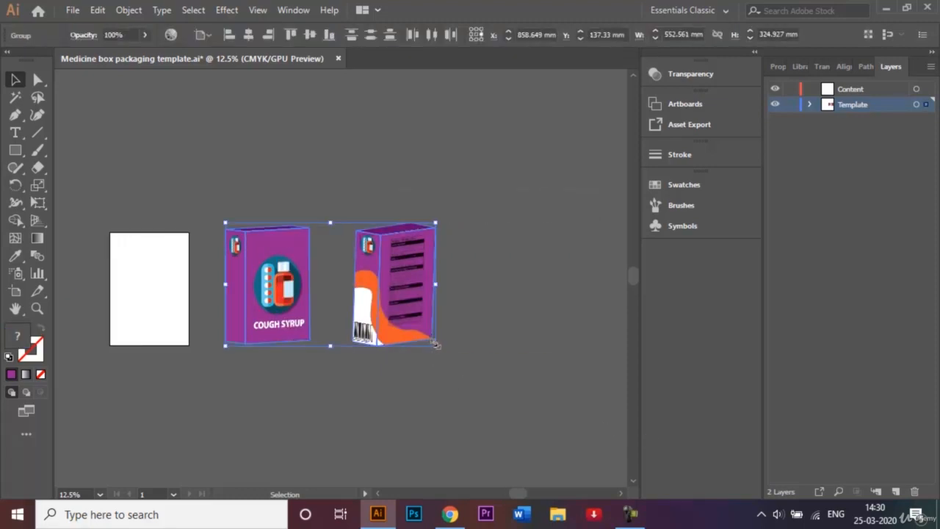
pyautogui.press('shift')
pyautogui.moveTo(436, 346); pyautogui.dragTo(388, 318)
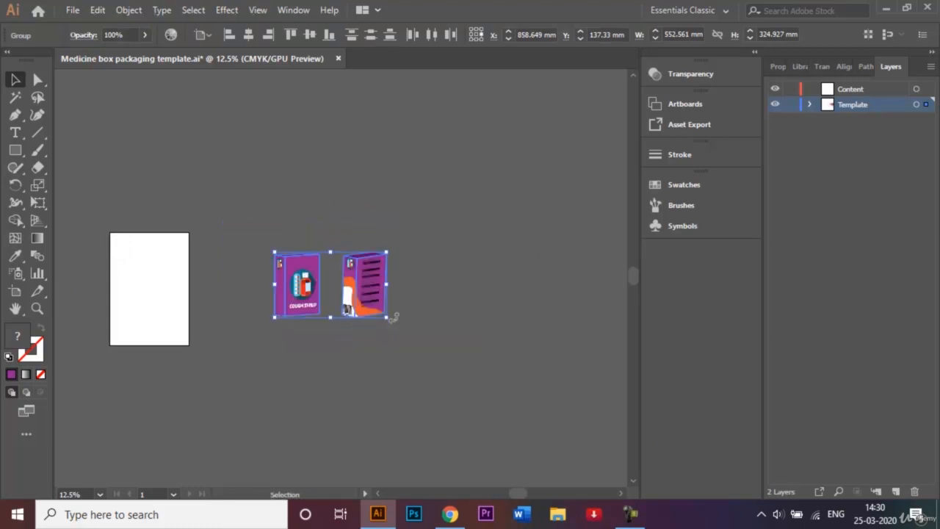
# Move the front and back box mockups onto the white artboard
pyautogui.click(289, 237)
pyautogui.click(300, 298)
pyautogui.moveTo(300, 299); pyautogui.dragTo(143, 318)
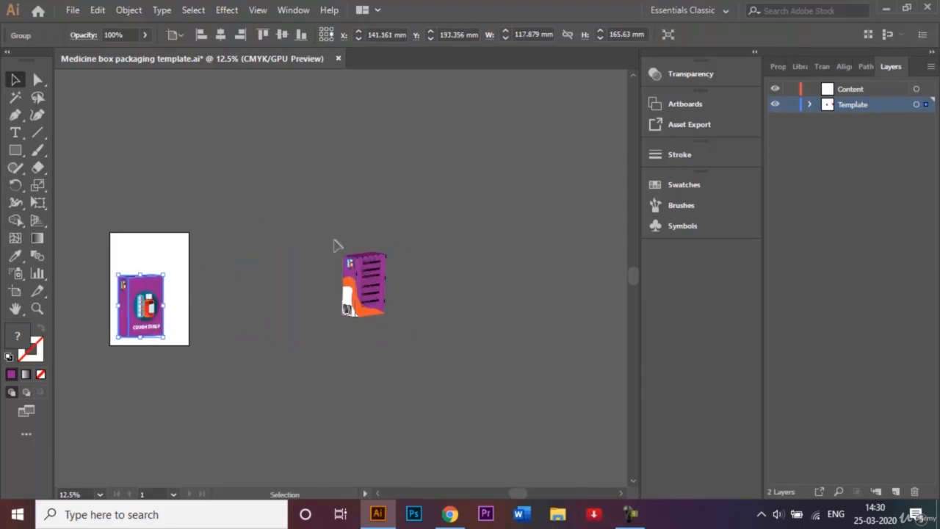
pyautogui.moveTo(371, 301); pyautogui.dragTo(185, 259)
pyautogui.scroll(5, 185, 259)
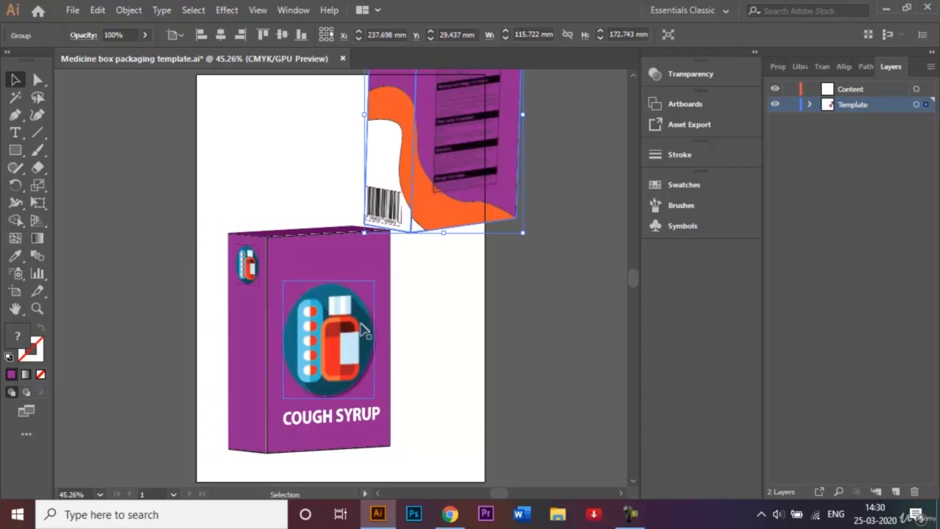
pyautogui.scroll(-2, 362, 331)
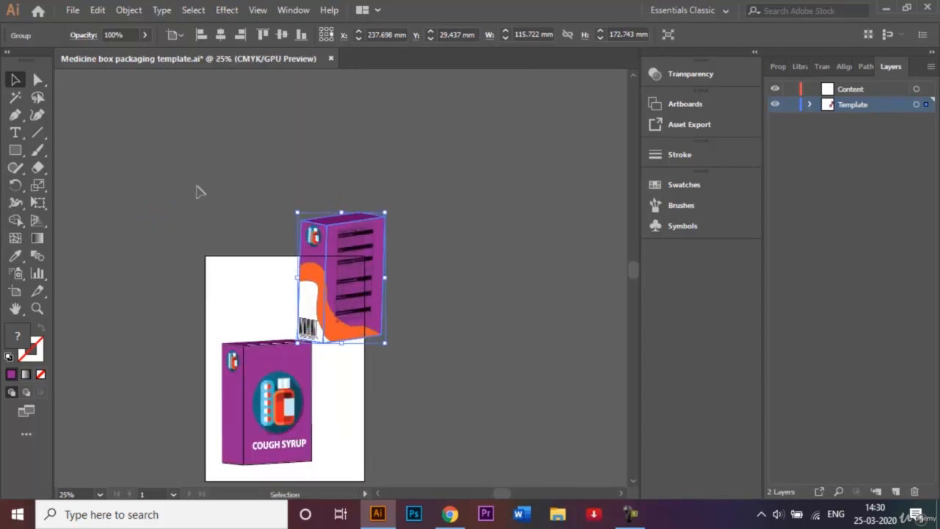
# Scale both box mockups down further and place the back box at the artboard's upper right and the front box at lower left
pyautogui.moveTo(169, 193); pyautogui.dragTo(360, 443)
pyautogui.click(411, 401)
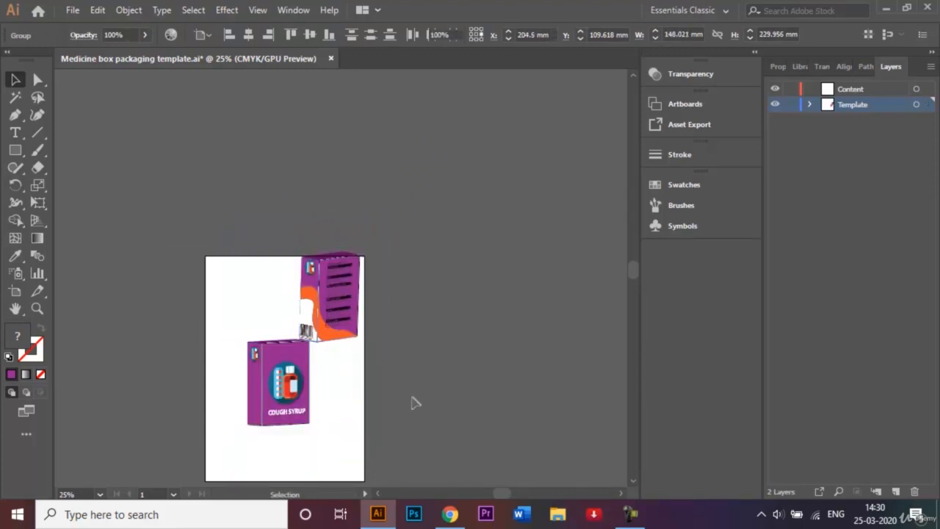
pyautogui.click(300, 420)
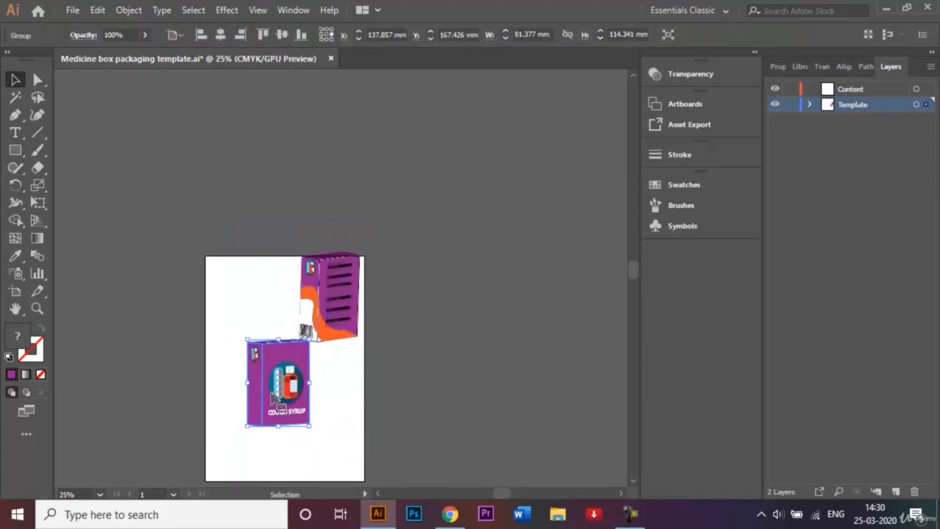
pyautogui.moveTo(275, 401); pyautogui.dragTo(245, 447)
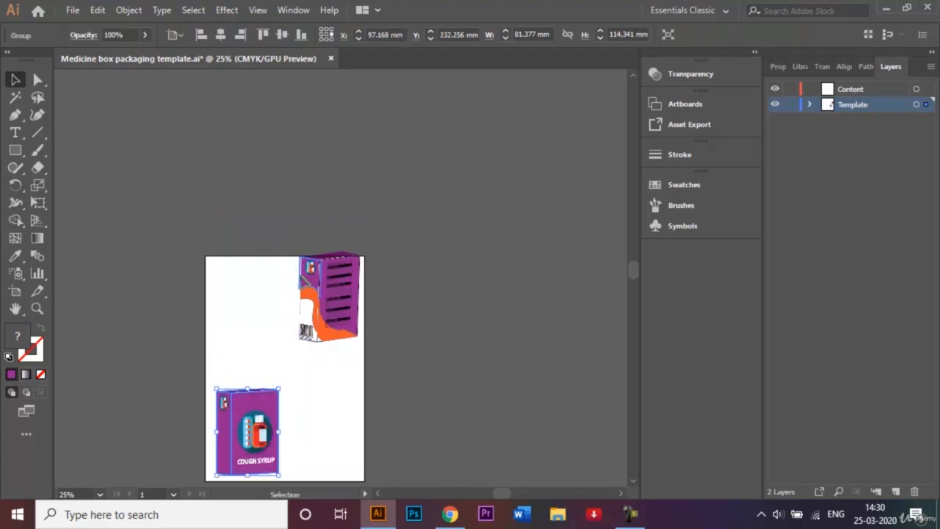
pyautogui.click(307, 255)
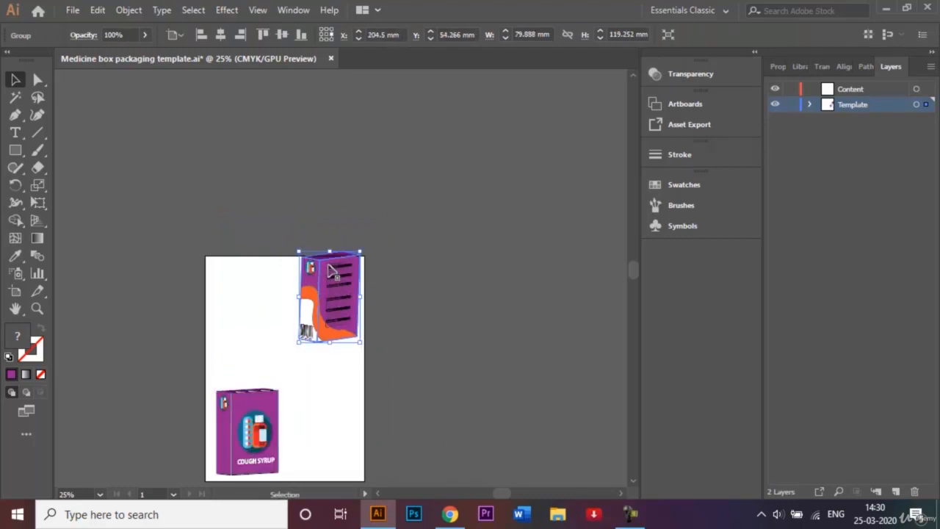
pyautogui.moveTo(336, 287); pyautogui.dragTo(327, 308)
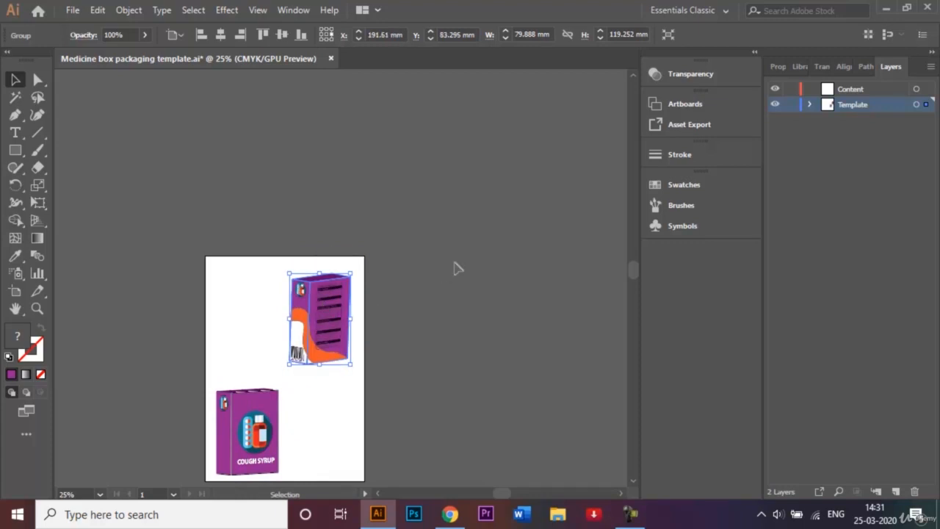
# Enlarge the back box mockup proportionally in the artboard's upper right corner
pyautogui.hotkey('ctrl', '0')
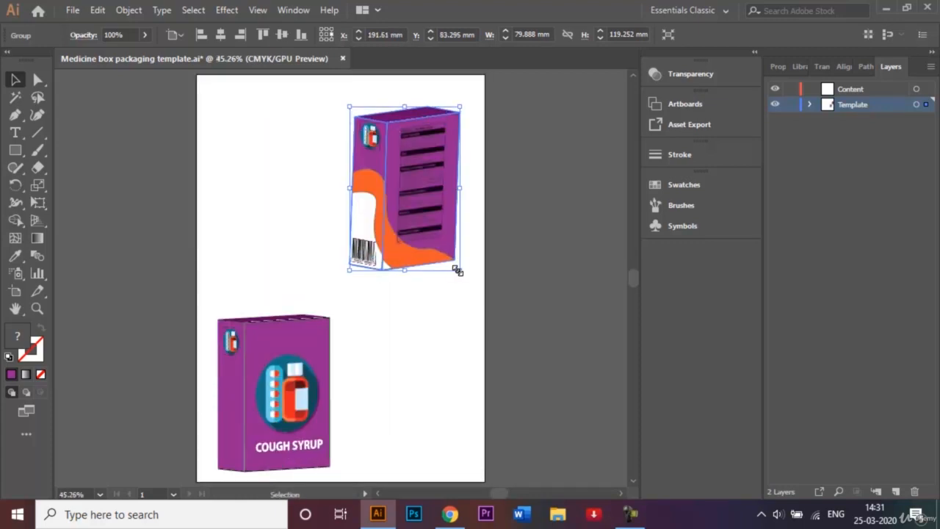
pyautogui.moveTo(456, 270); pyautogui.dragTo(471, 289)
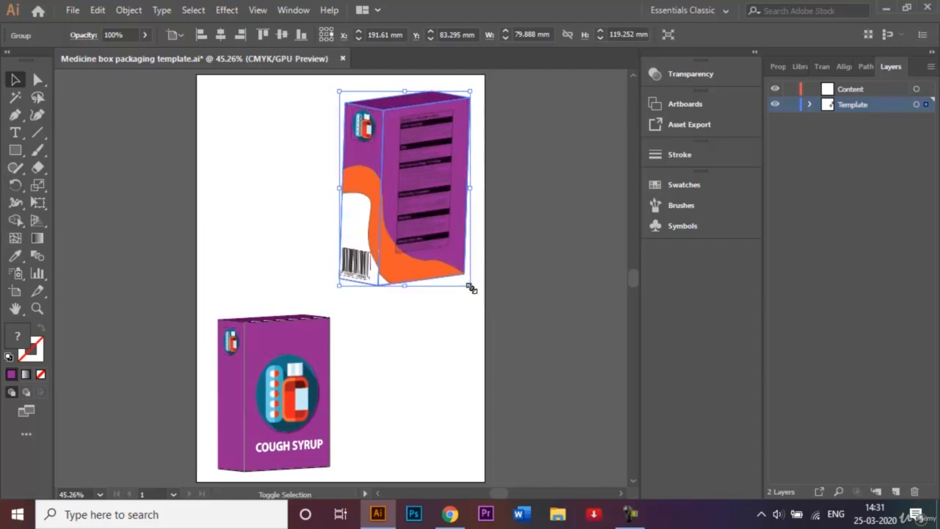
pyautogui.rightClick(240, 296)
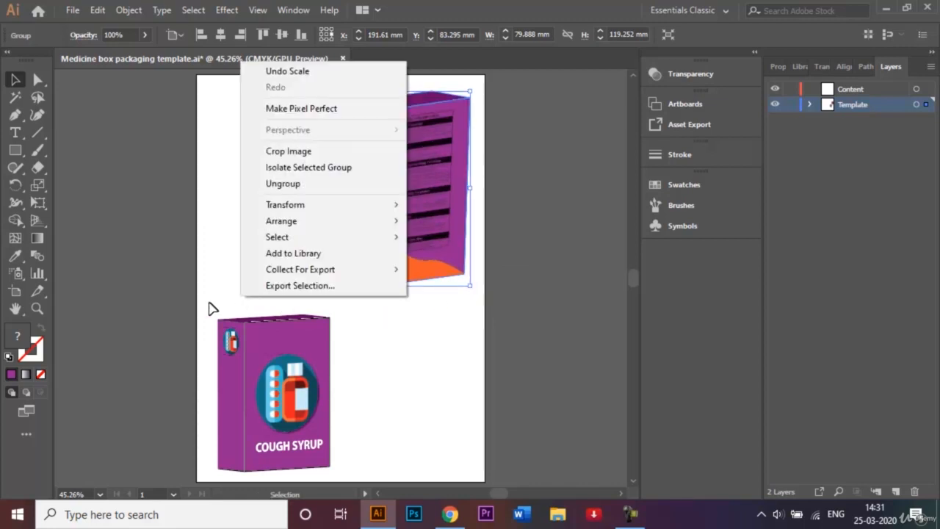
pyautogui.click(209, 301)
# Enlarge the front box mockup proportionally and nudge it slightly up and to the right
pyautogui.moveTo(210, 294); pyautogui.dragTo(354, 468)
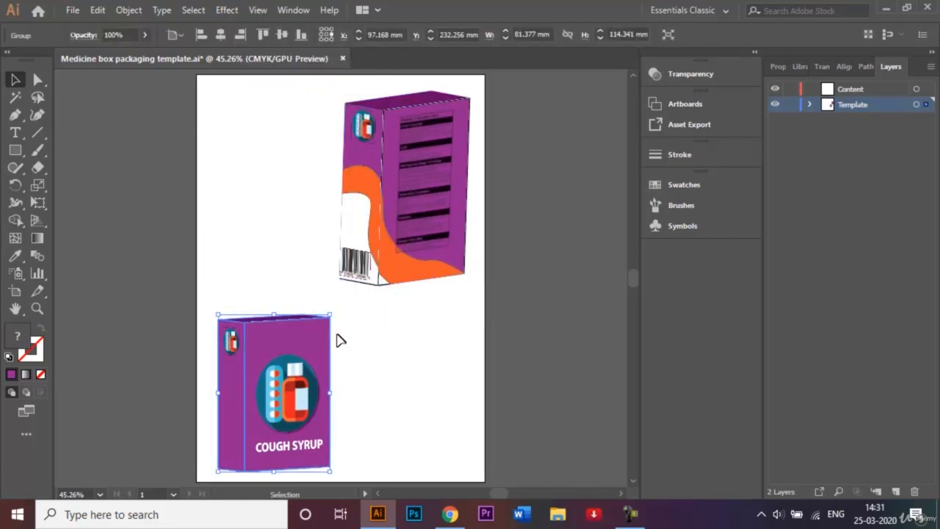
pyautogui.moveTo(332, 310); pyautogui.dragTo(346, 304)
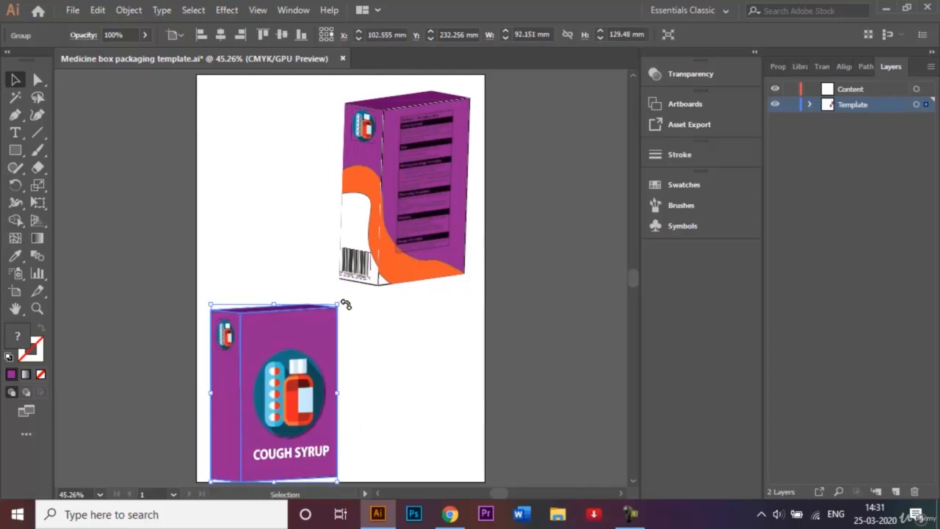
pyautogui.hotkey('shift', 'Up')
pyautogui.hotkey('shift', 'Up')
pyautogui.hotkey('shift', 'Up')
pyautogui.hotkey('shift', 'Right')
pyautogui.hotkey('shift', 'Right')
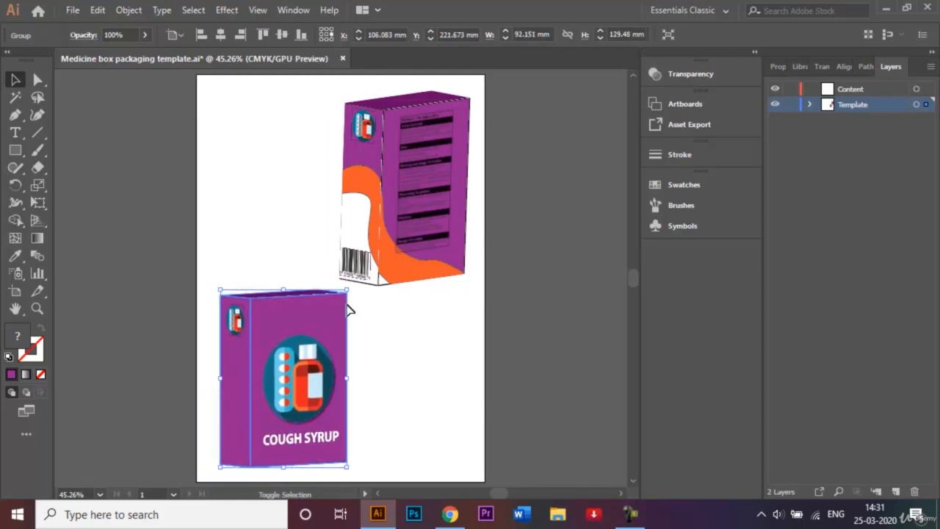
pyautogui.click(540, 245)
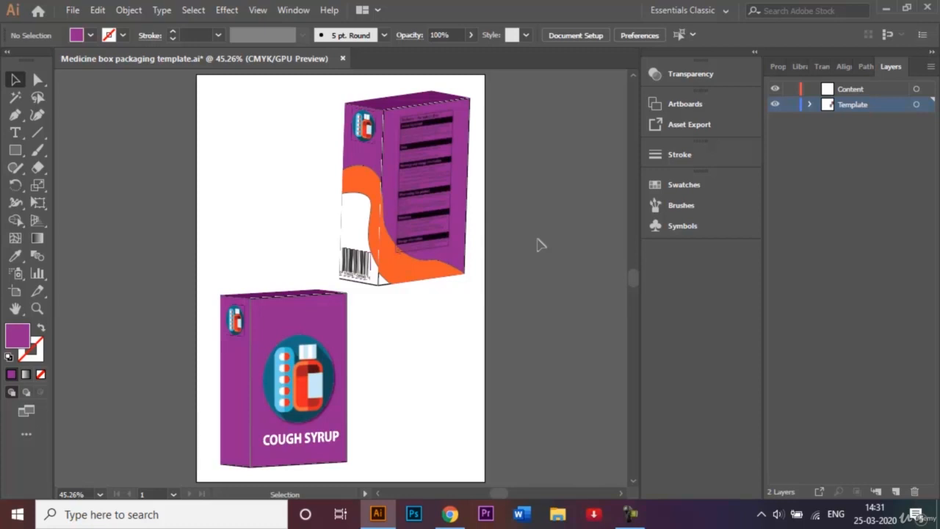
# Save the document as "3D Mockup - Medicine box packaging template.ai" in Illustrator format
pyautogui.click(72, 11)
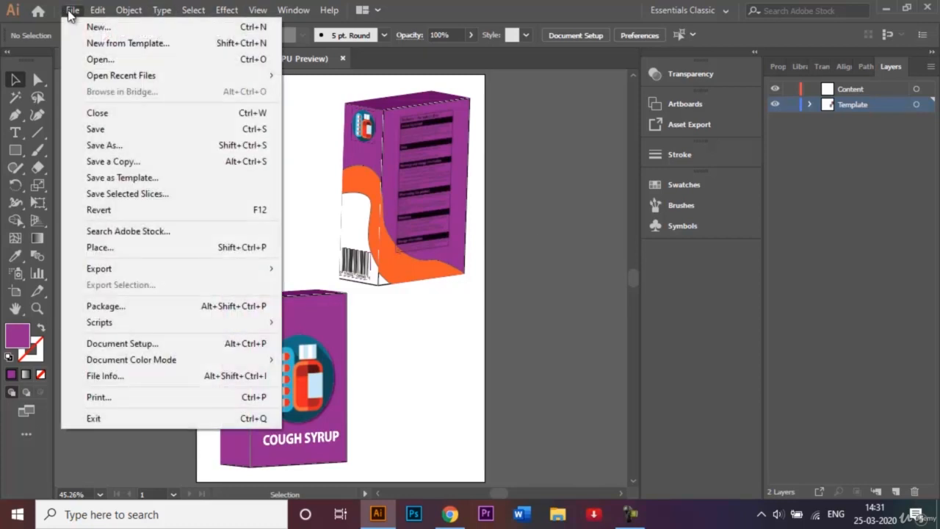
pyautogui.click(152, 146)
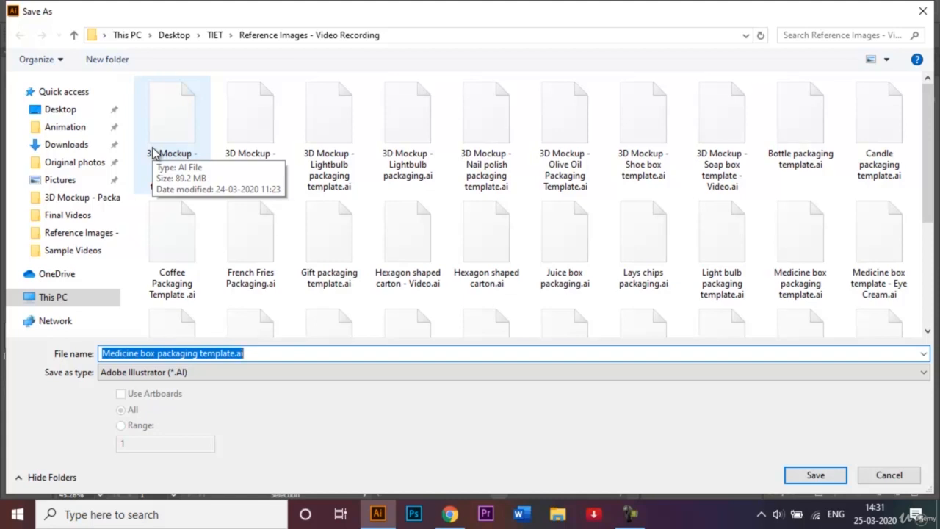
pyautogui.click(106, 354)
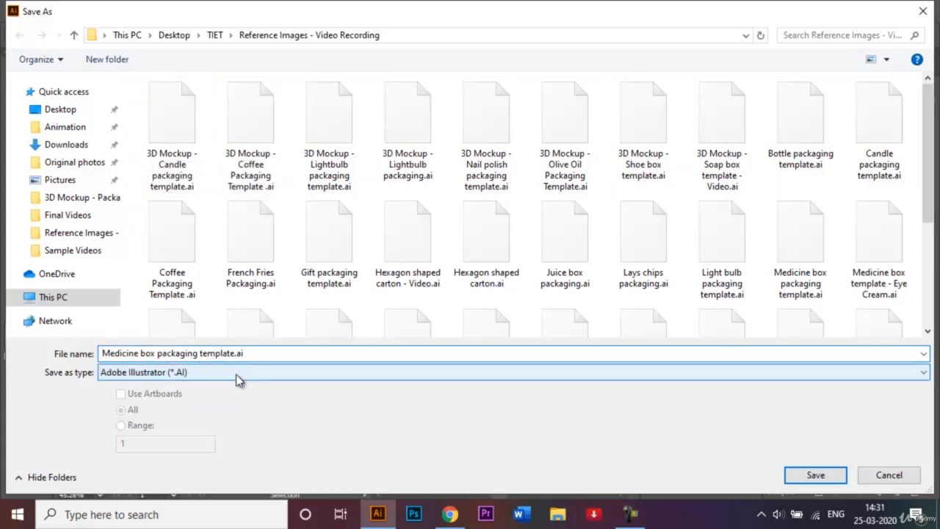
pyautogui.write('3D ')
pyautogui.write('Mockup ')
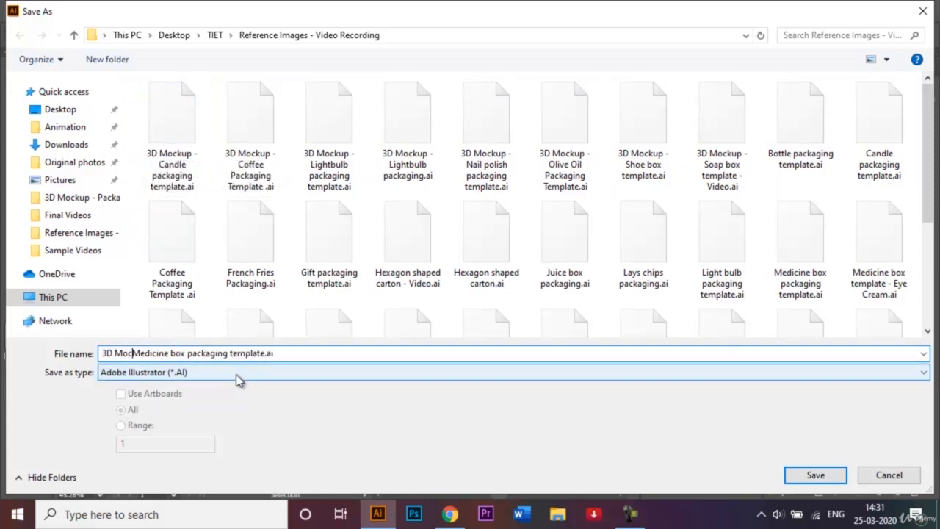
pyautogui.write('-')
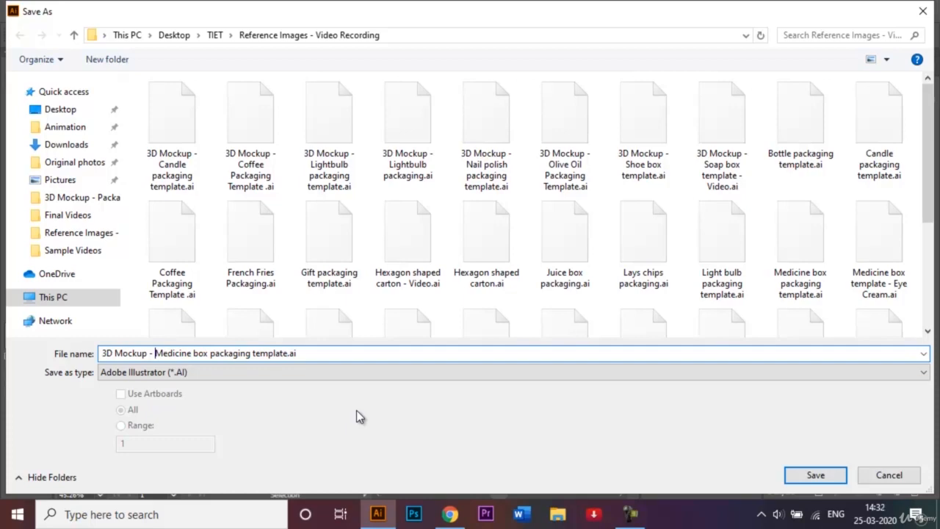
pyautogui.press('Return')
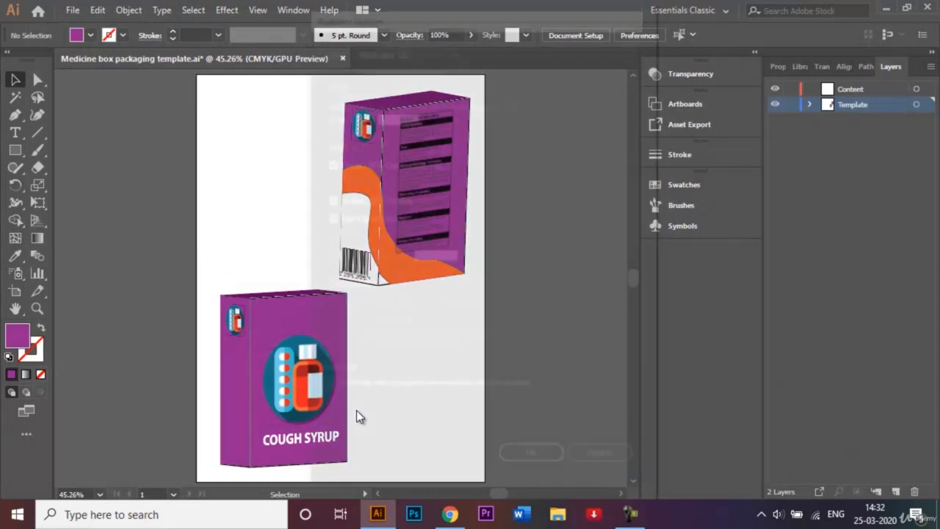
pyautogui.press('Return')
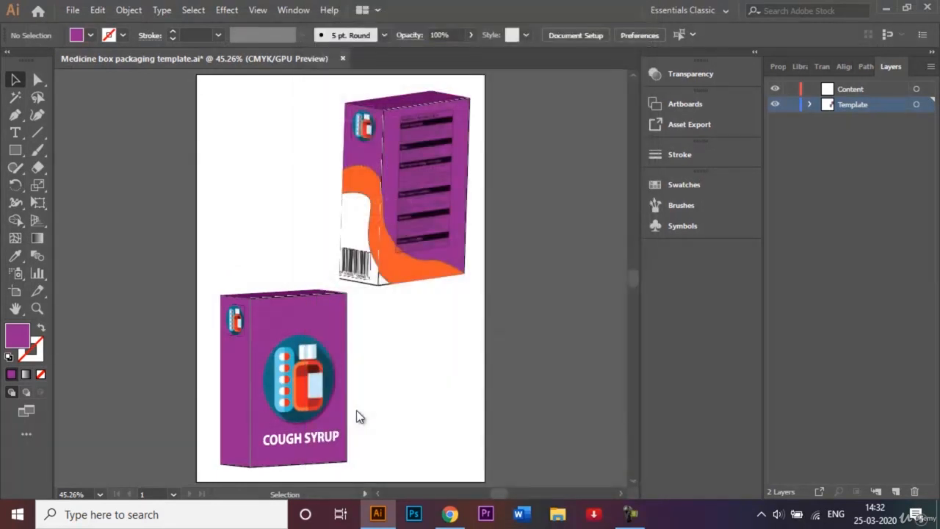